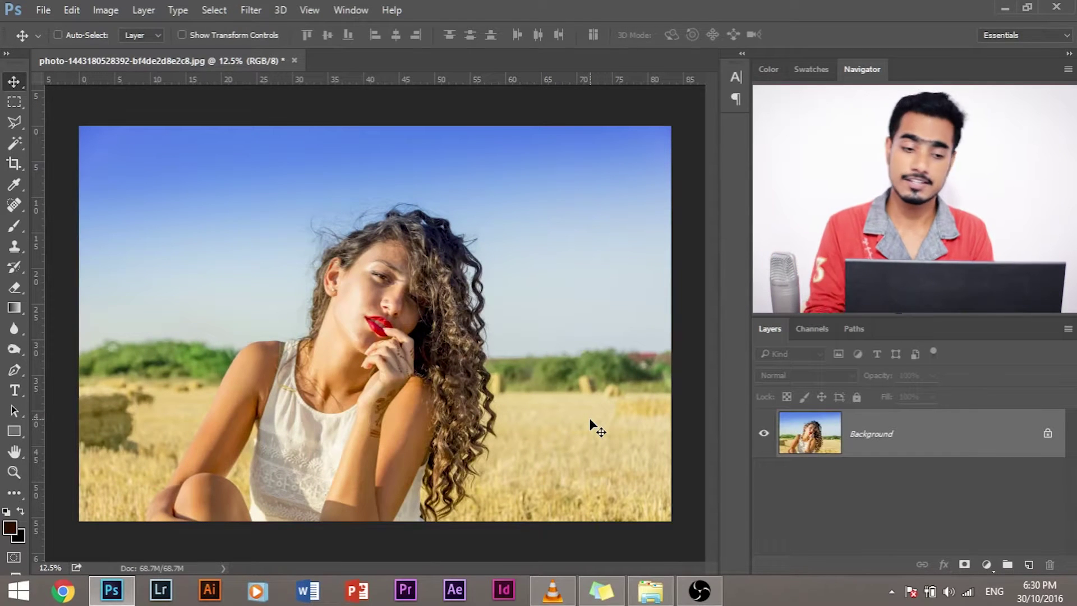
# Step: Add white text 'HELLO THIS IS NAME' across the photo
pyautogui.press('t')
pyautogui.click(575, 361)
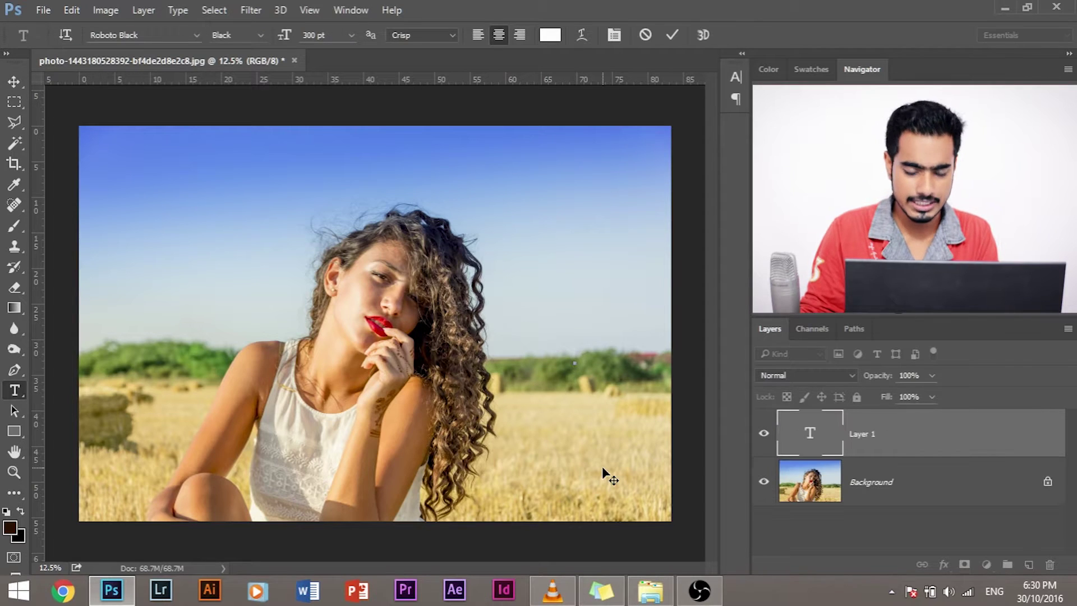
pyautogui.write('HE  ')
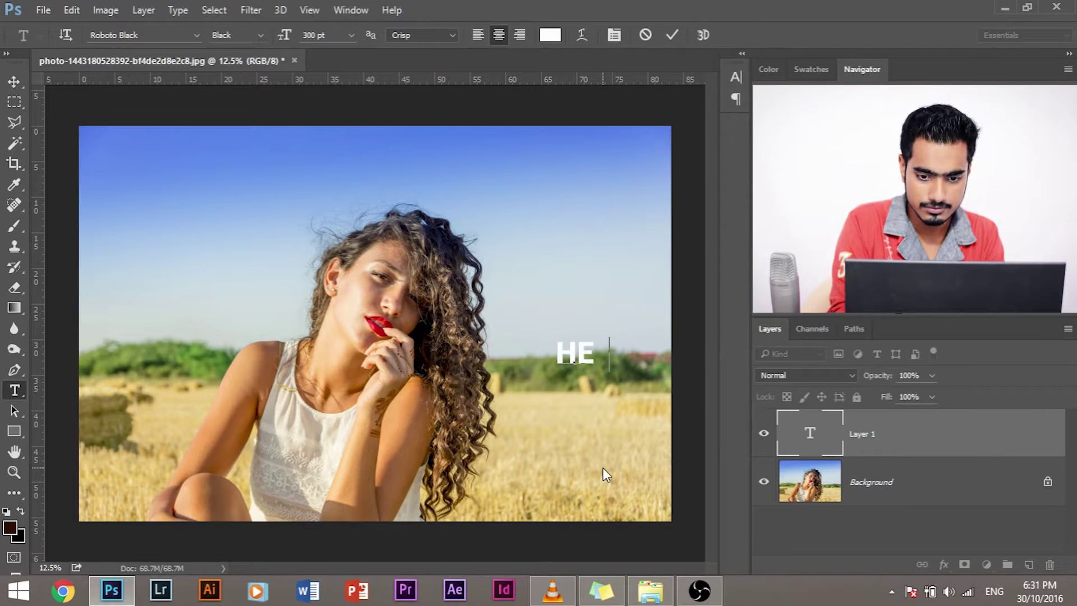
pyautogui.write('LLO')
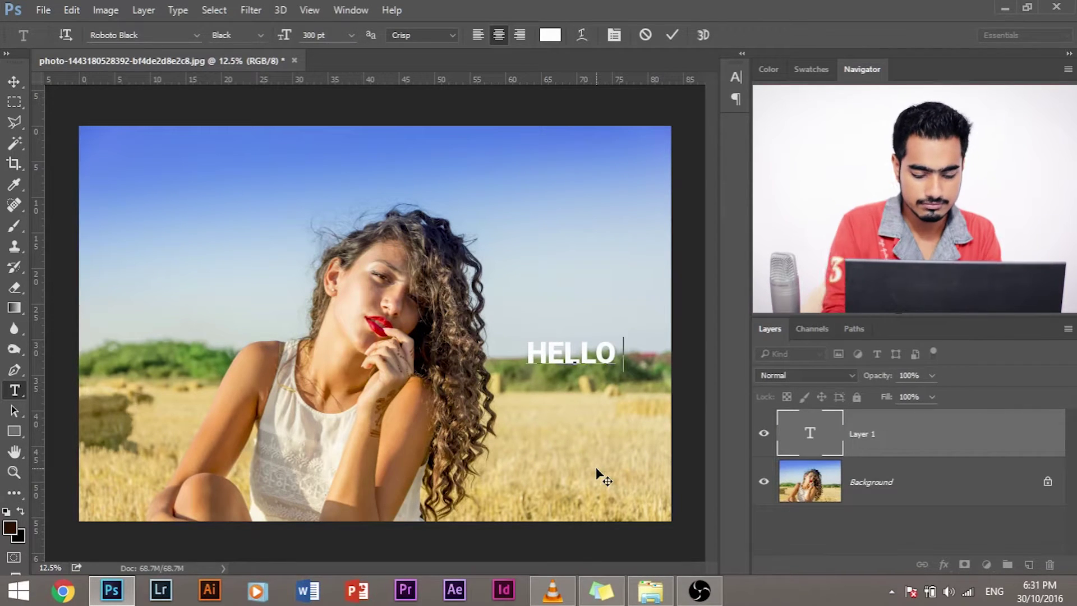
pyautogui.write(' THIS IS')
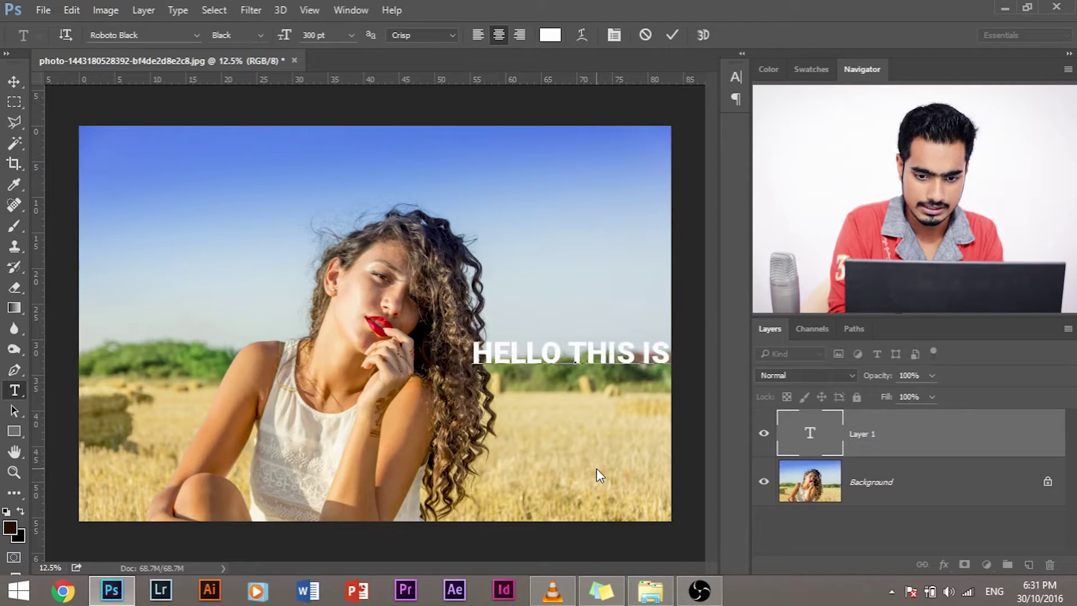
pyautogui.write(' NA')
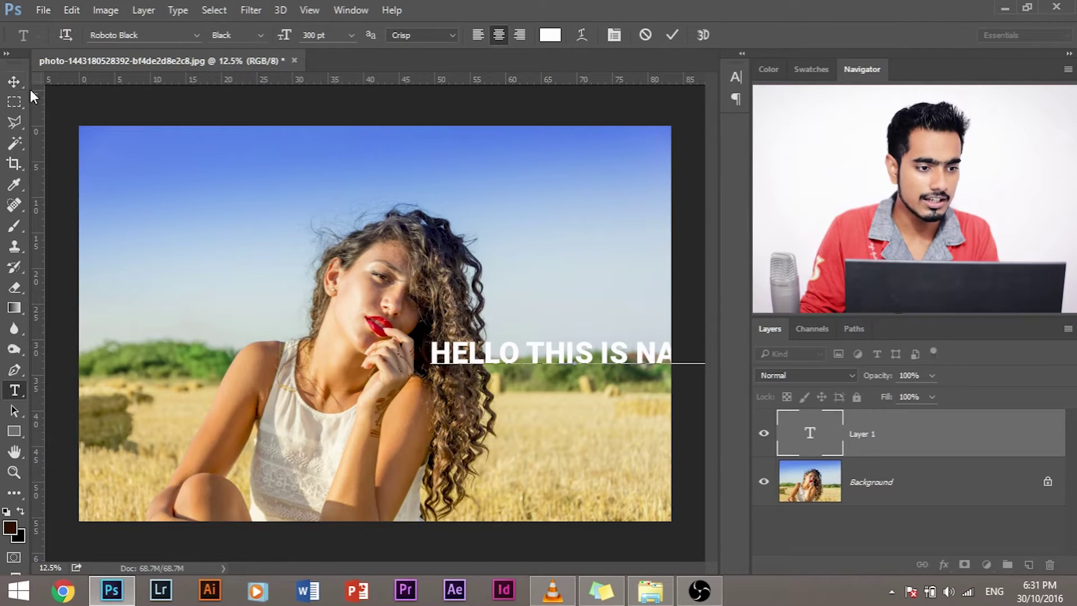
pyautogui.click(14, 82)
# Step: Scale the text layer up to about 199%
pyautogui.hotkey('ctrl', '-')
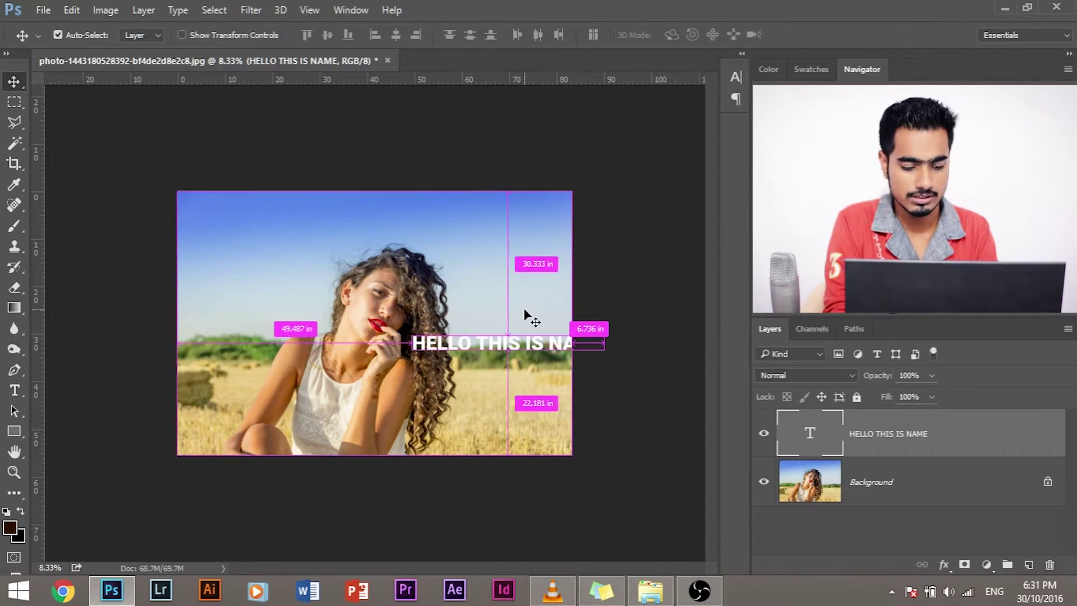
pyautogui.hotkey('ctrl', '-')
pyautogui.hotkey('ctrl', 't')
pyautogui.moveTo(547, 357); pyautogui.dragTo(552, 333)
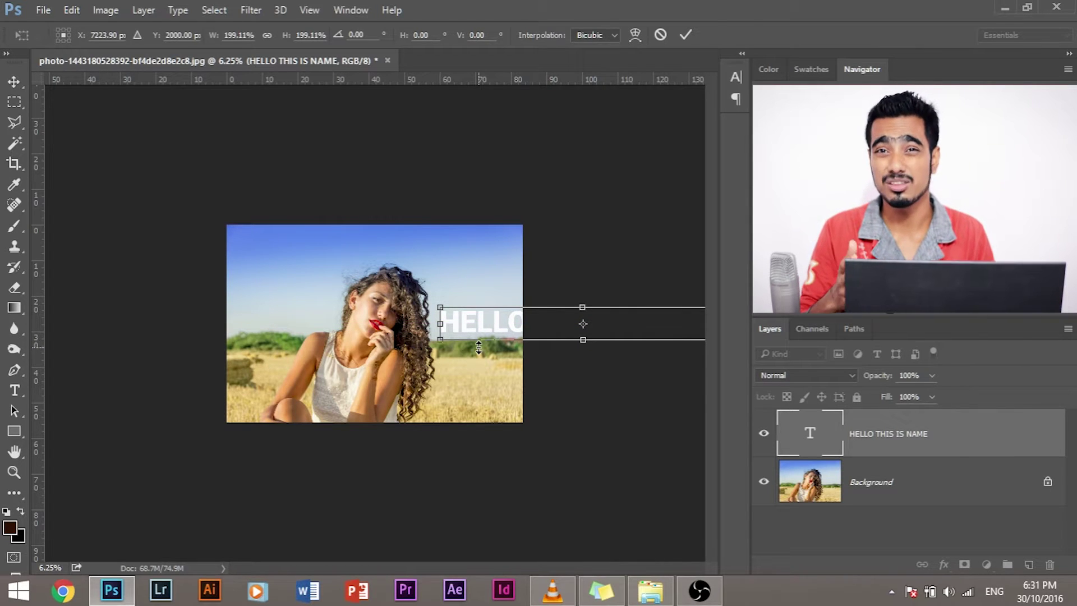
pyautogui.press('Return')
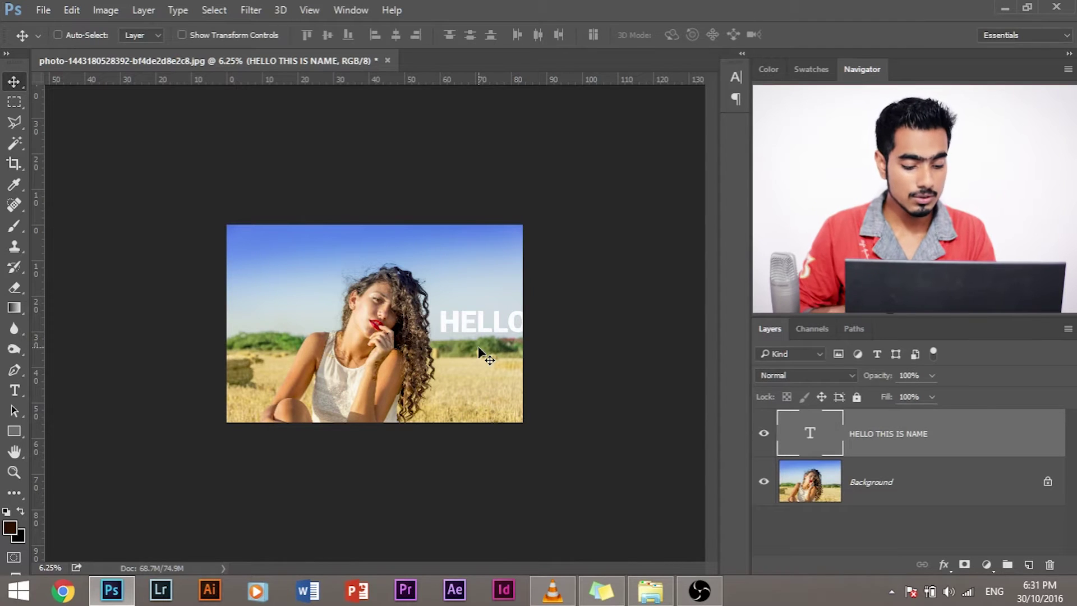
# Step: Raise the crop's bottom edge and lower its top edge to frame a shorter strip
pyautogui.click(483, 355)
pyautogui.press('c')
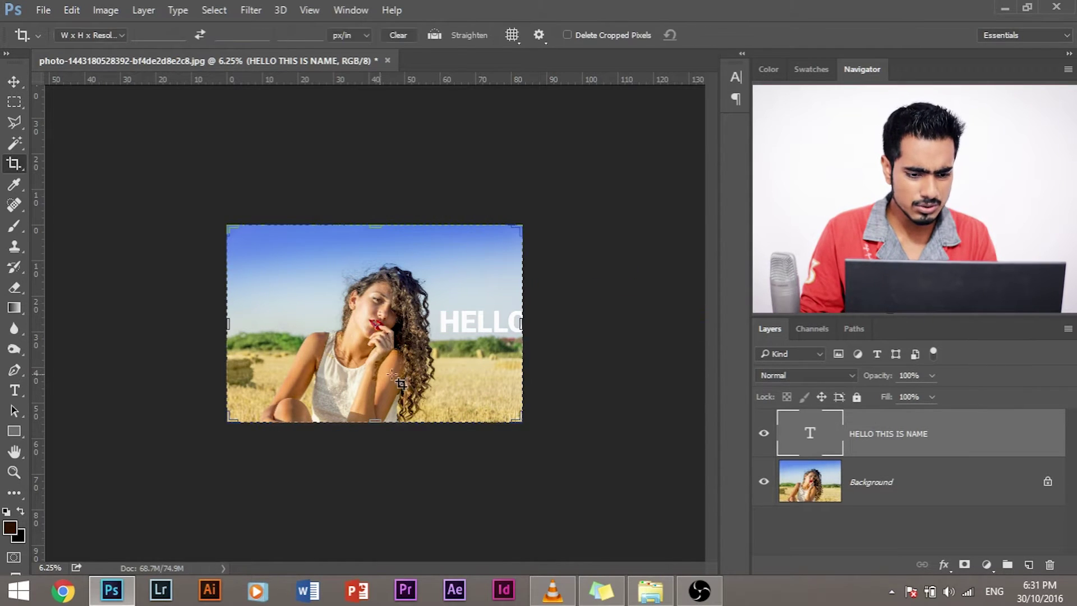
pyautogui.moveTo(366, 422); pyautogui.dragTo(369, 386)
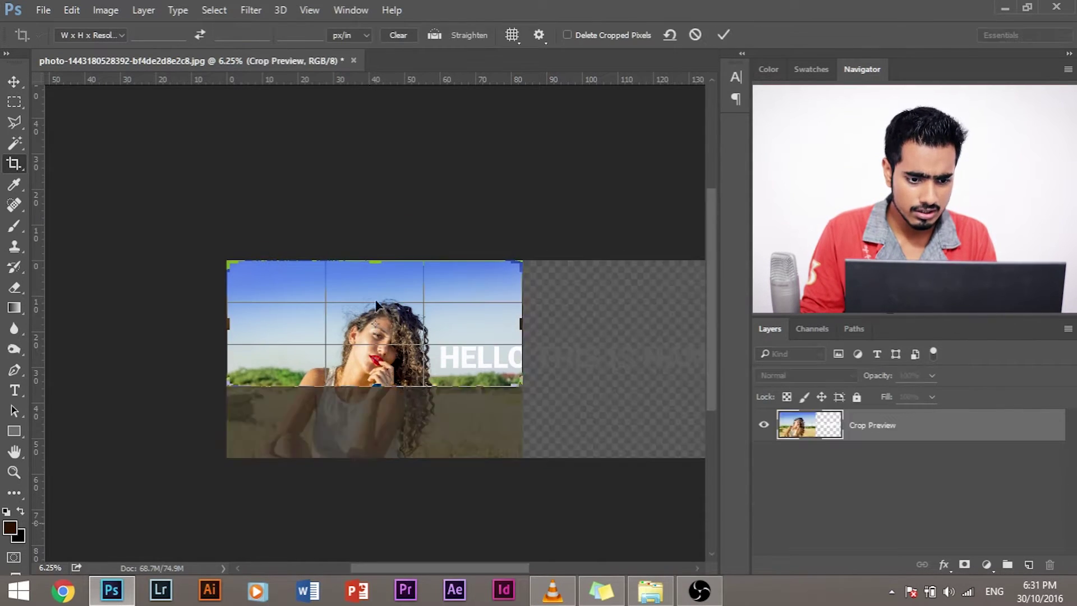
pyautogui.moveTo(374, 260); pyautogui.dragTo(394, 275)
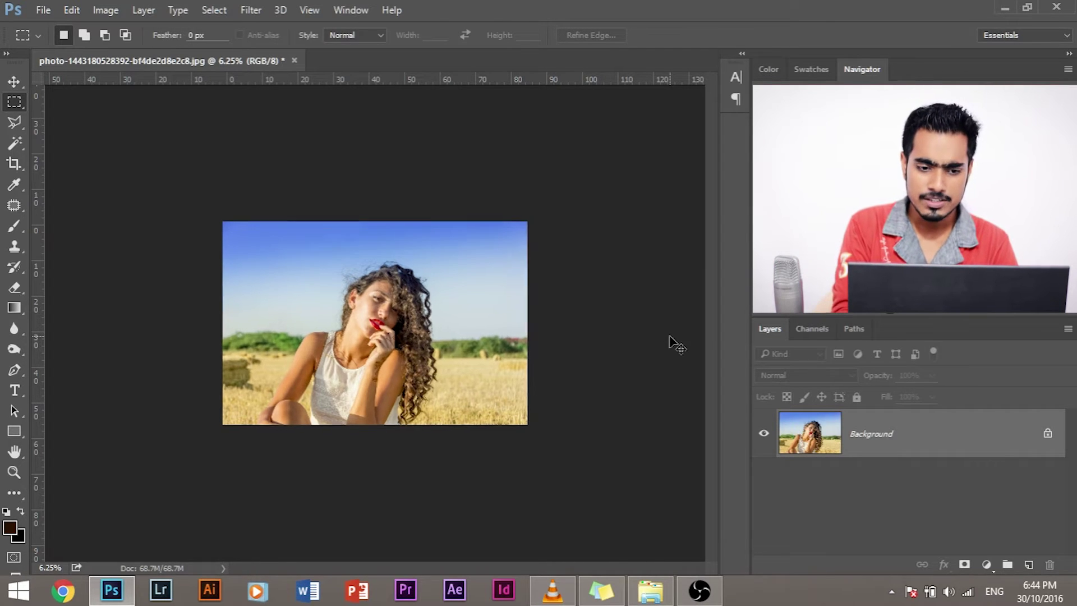
# Step: Zoom in on the restored original portrait
pyautogui.hotkey('ctrl', '+')
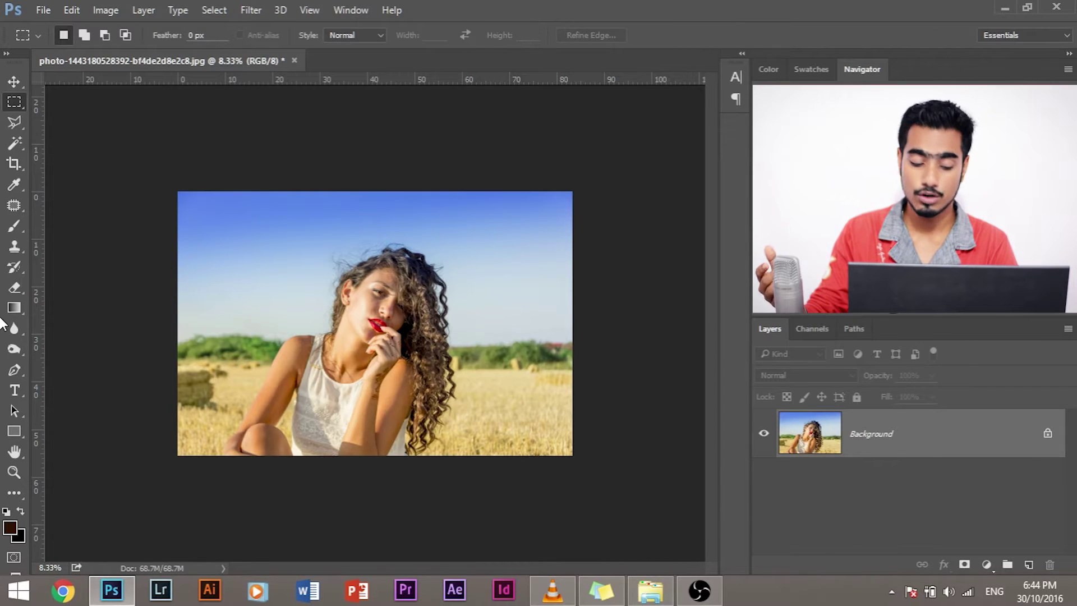
# Step: Extend the crop far past the photo's right edge and commit it, widening the canvas
pyautogui.press('c')
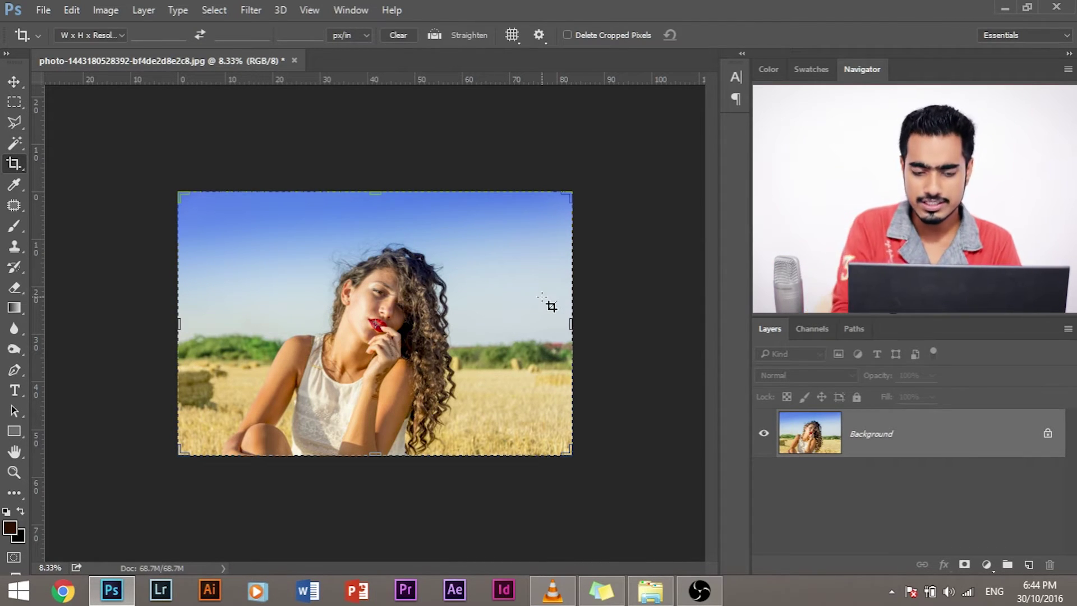
pyautogui.hotkey('ctrl', '-')
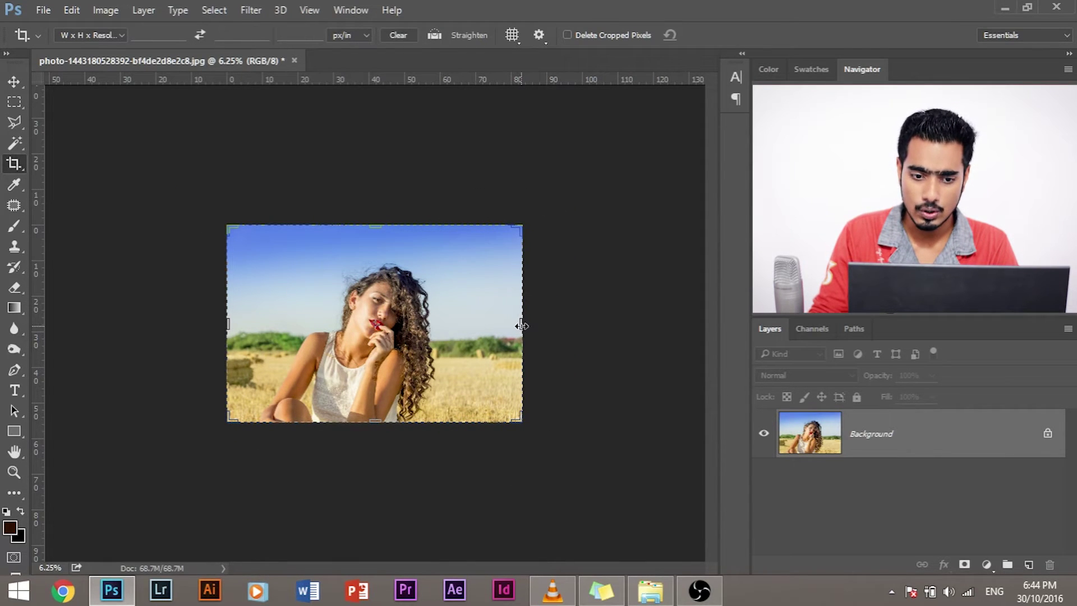
pyautogui.moveTo(521, 325); pyautogui.dragTo(601, 324)
pyautogui.press('Return')
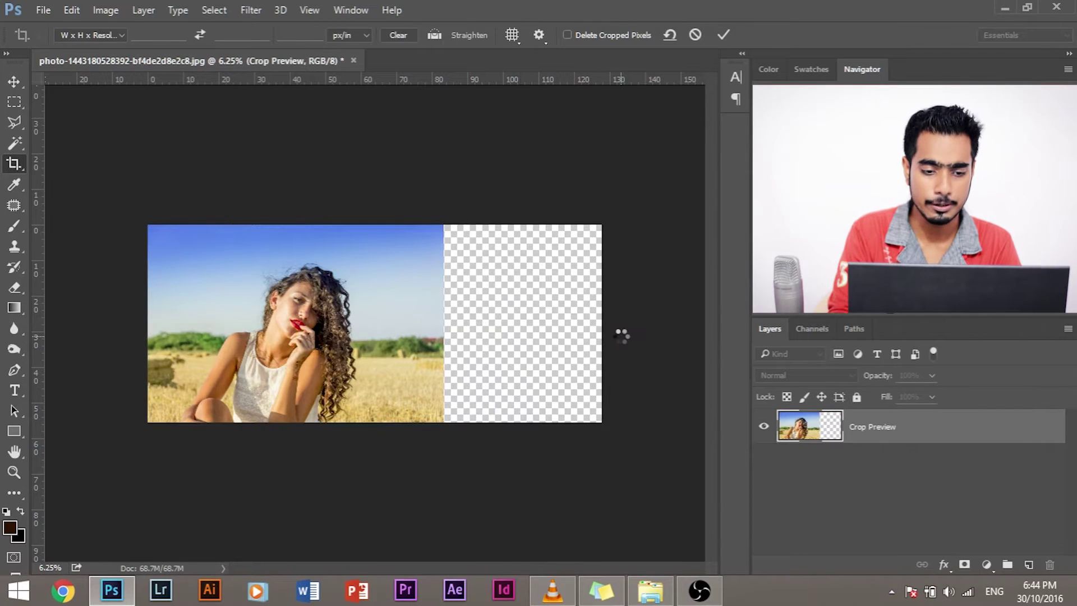
pyautogui.hotkey('ctrl', '+')
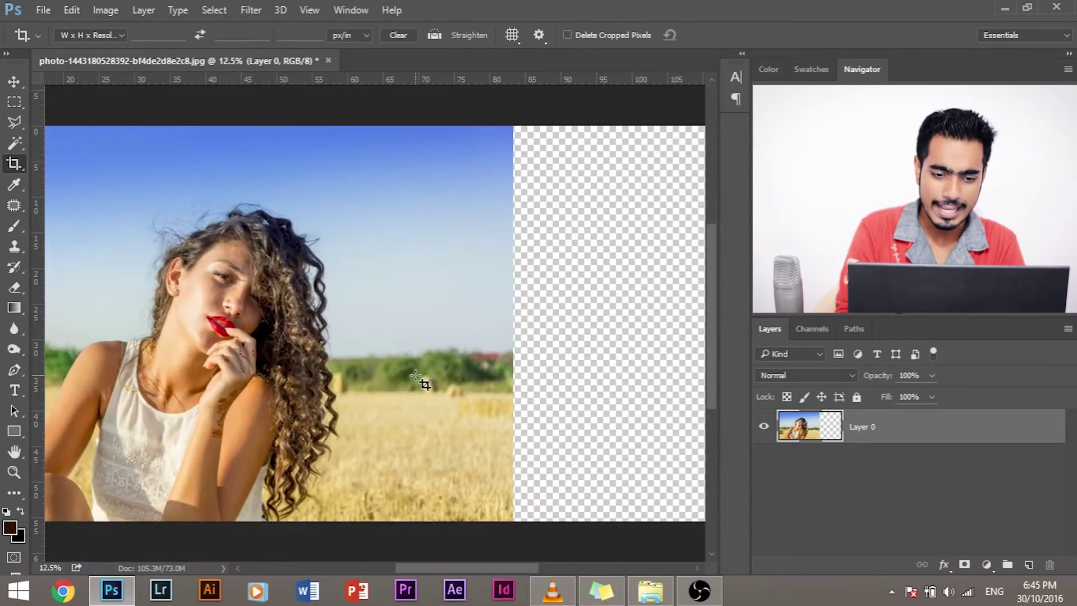
# Step: Copy a rectangular sky-and-wheat strip to Layer 1 and slide it right into the transparent area
pyautogui.click(12, 104)
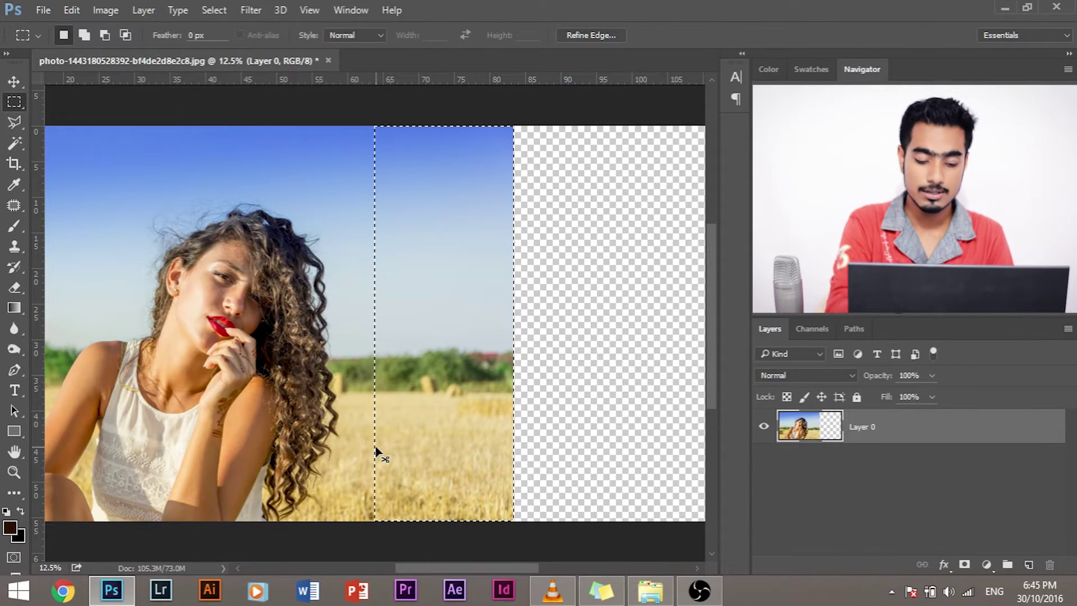
pyautogui.hotkey('ctrl', 'j')
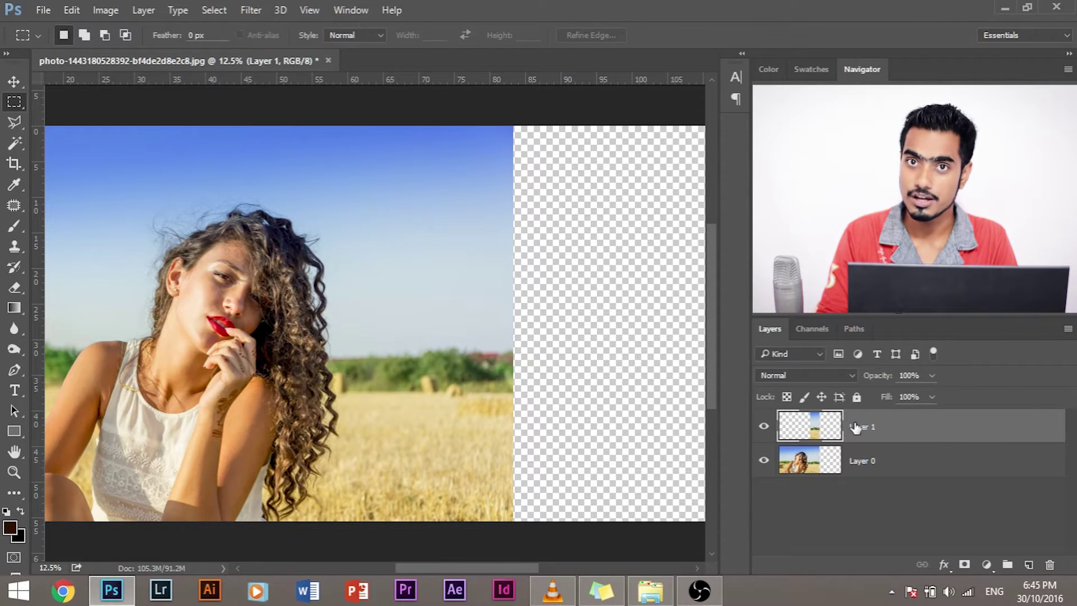
pyautogui.click(20, 85)
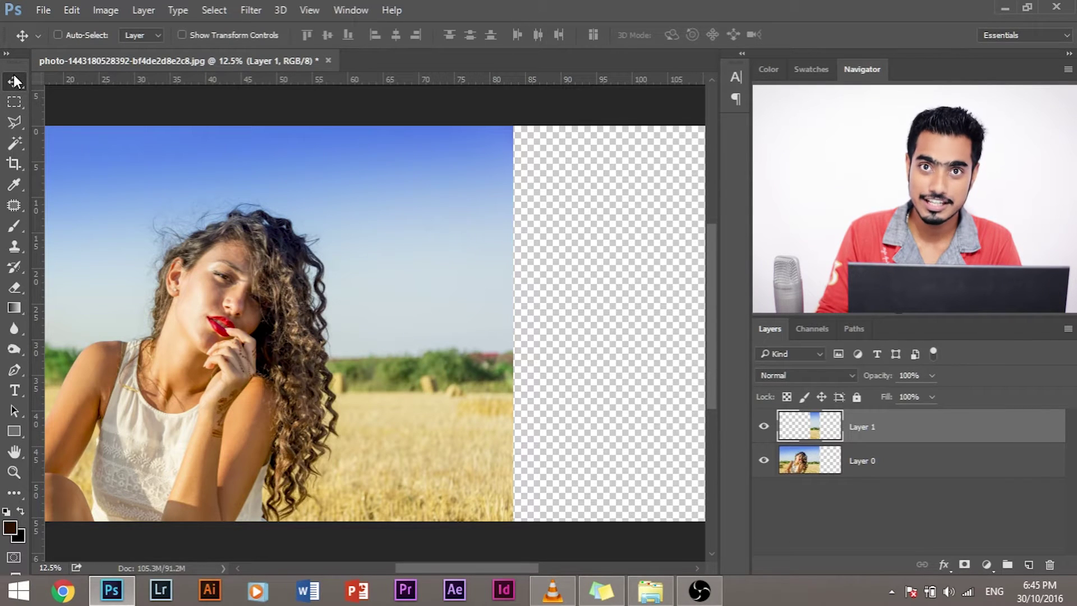
pyautogui.rightClick(18, 79)
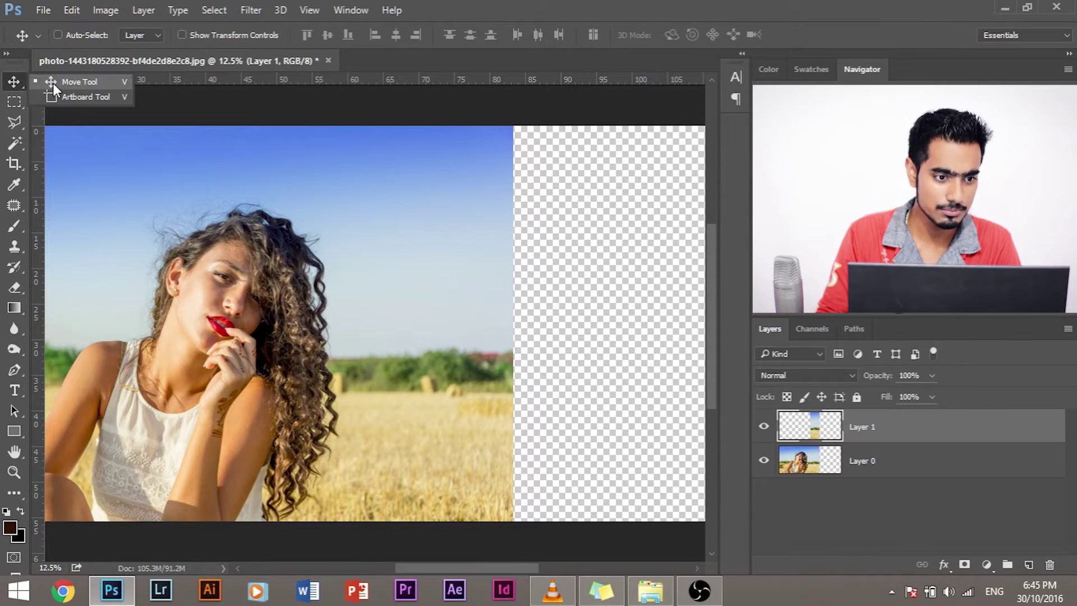
pyautogui.click(109, 82)
pyautogui.moveTo(438, 285); pyautogui.dragTo(577, 288)
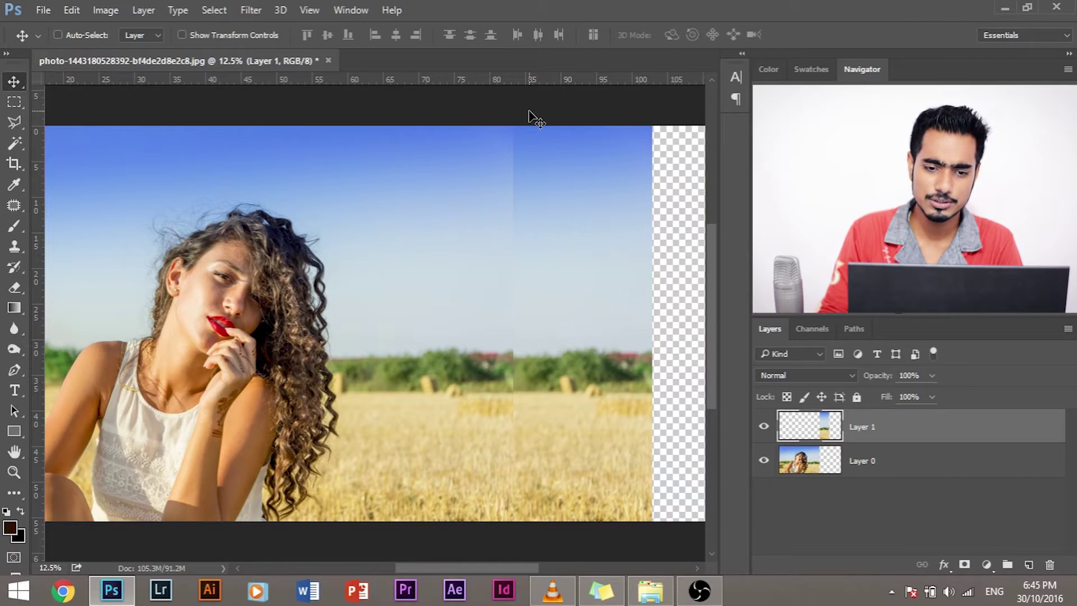
# Step: Flip the Layer 1 strip horizontally with Free Transform and commit it
pyautogui.hotkey('ctrl', ';')
pyautogui.hotkey('ctrl', '=')
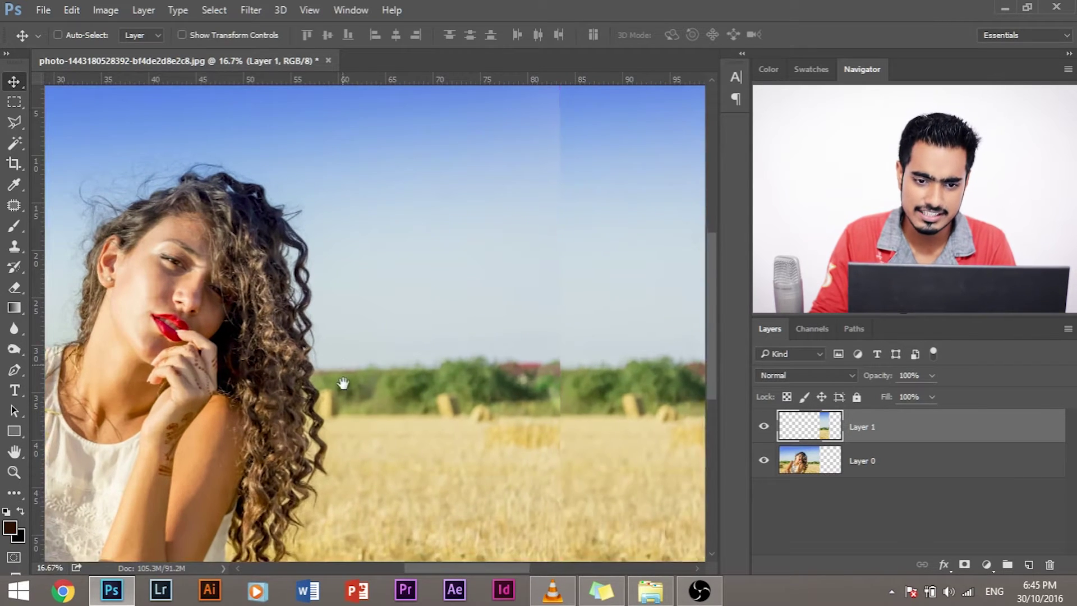
pyautogui.hotkey('ctrl', ';')
pyautogui.scroll(2, 678, 139)
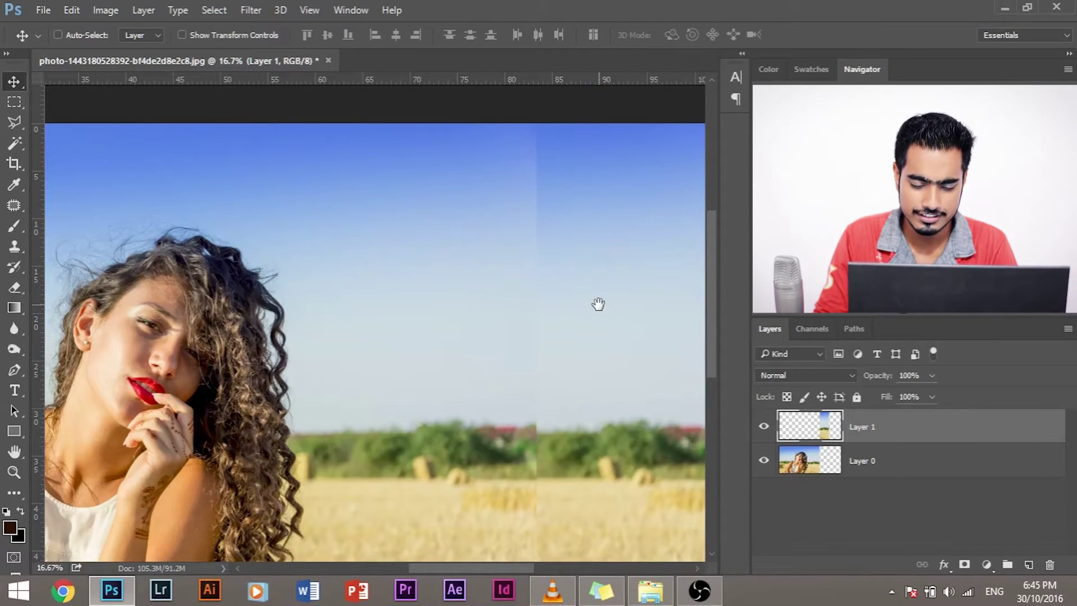
pyautogui.moveTo(598, 303); pyautogui.dragTo(512, 221)
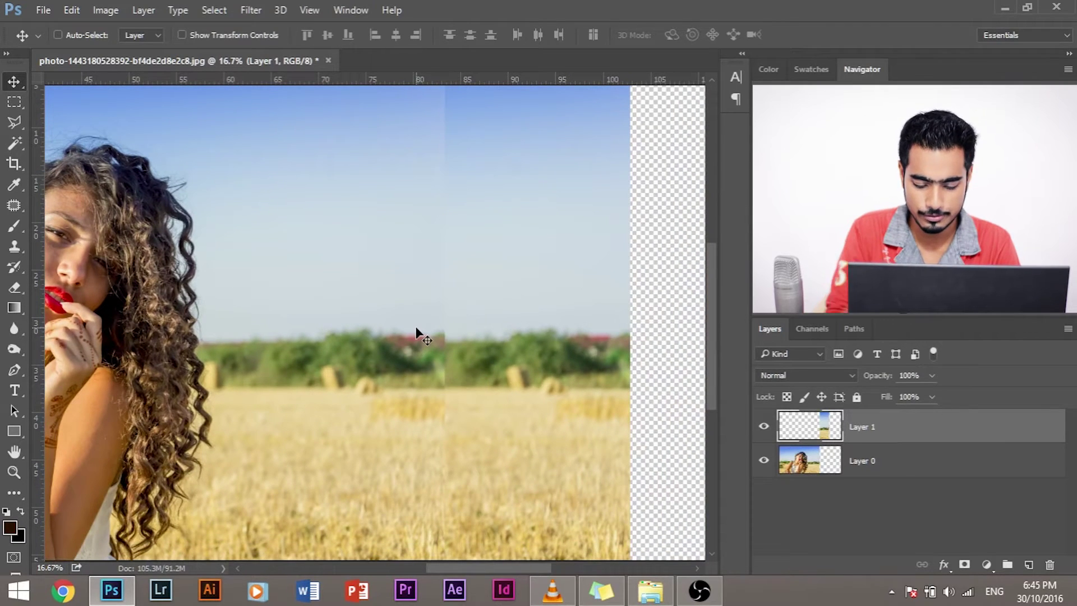
pyautogui.scroll(-1, 417, 331)
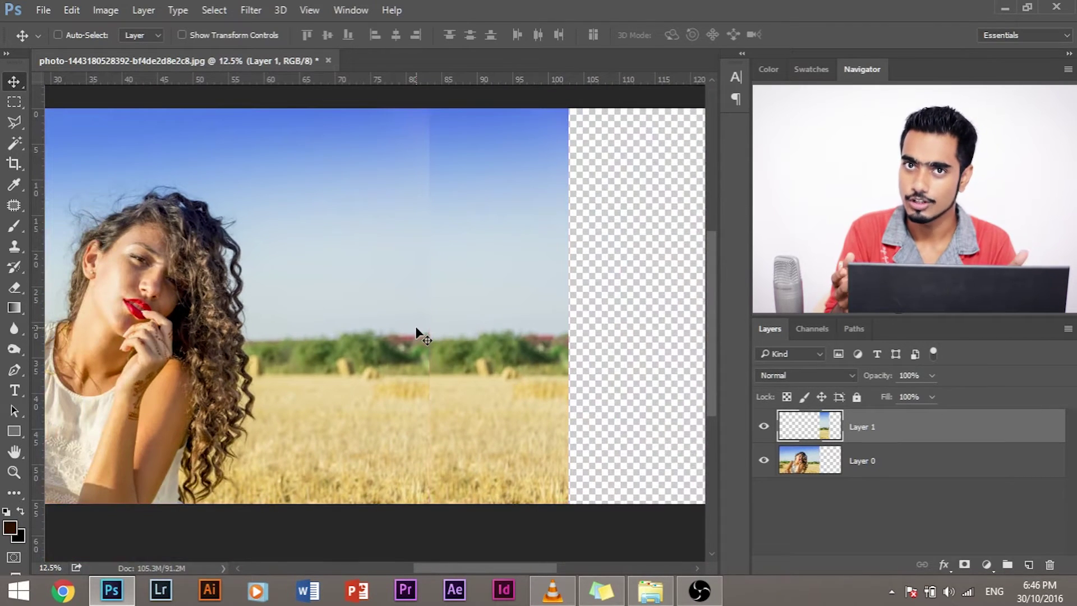
pyautogui.press('ctrl')
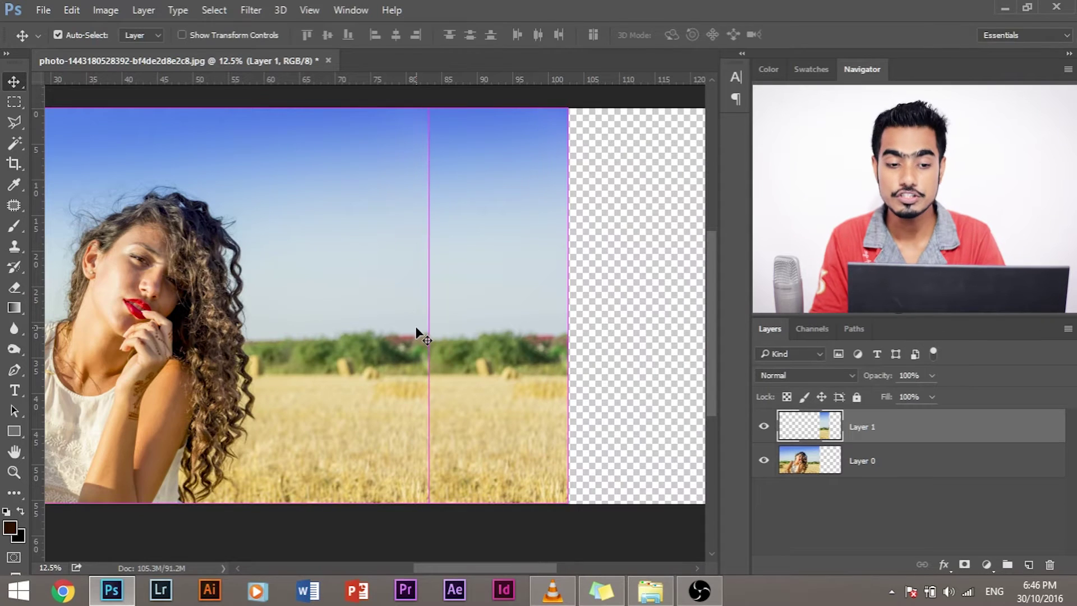
pyautogui.hotkey('ctrl', 't')
pyautogui.rightClick(501, 212)
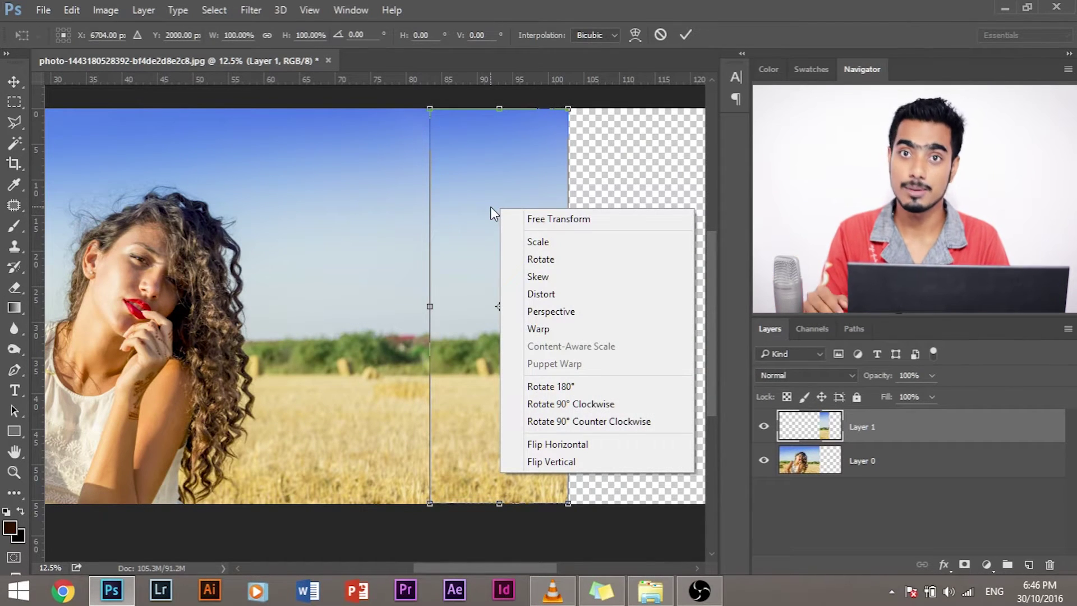
pyautogui.click(569, 443)
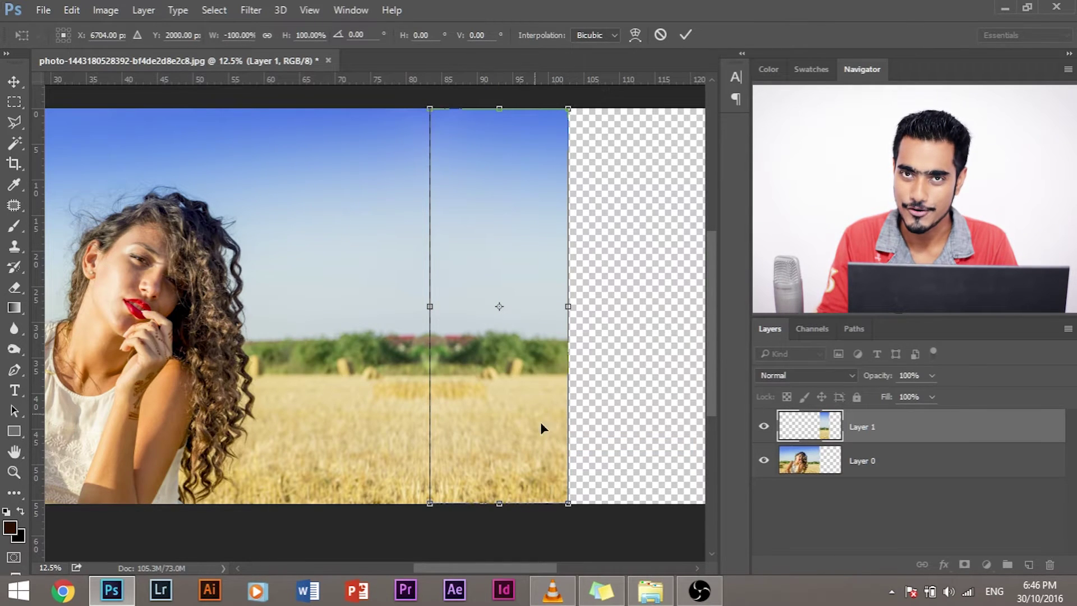
pyautogui.press('Return')
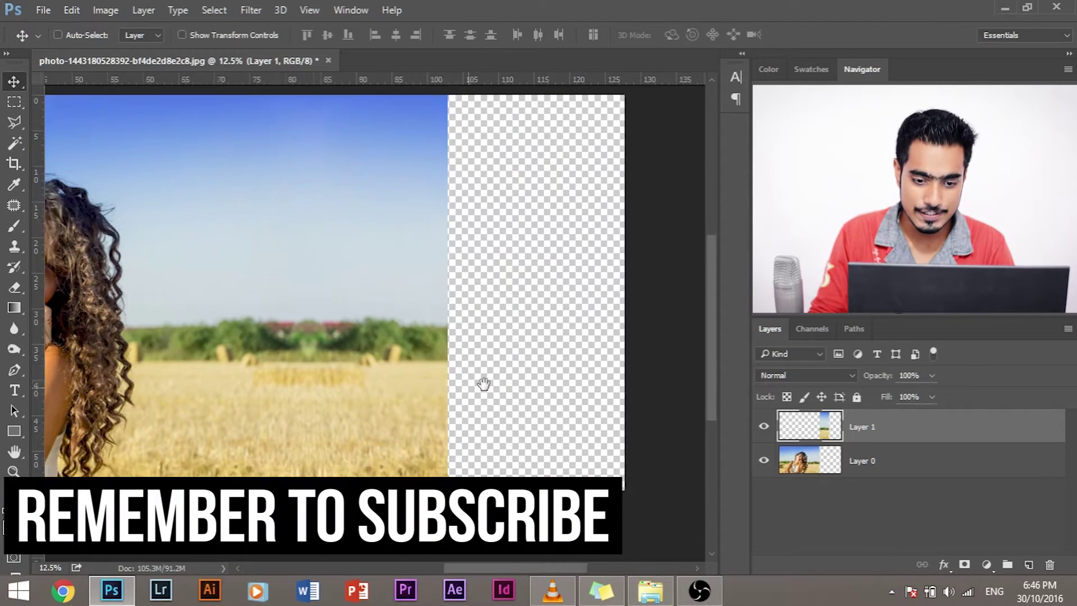
pyautogui.moveTo(484, 385); pyautogui.dragTo(465, 388)
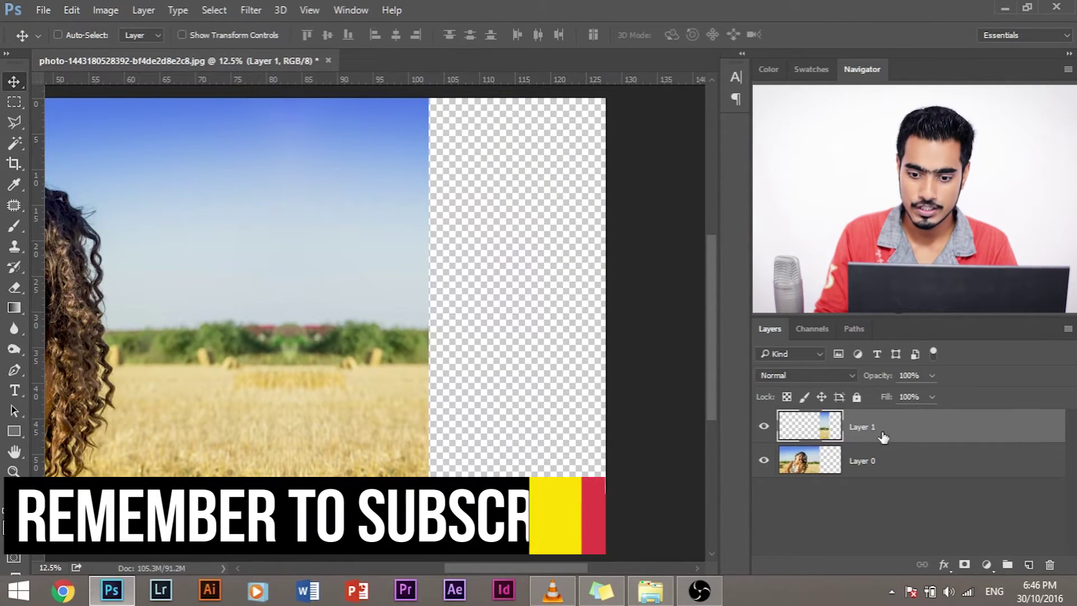
# Step: Duplicate Layer 1, move the copy right, and flip it horizontally
pyautogui.moveTo(898, 435)
pyautogui.mouseDown()
pyautogui.moveTo(1025, 573)
pyautogui.moveTo(904, 425)
pyautogui.mouseUp()
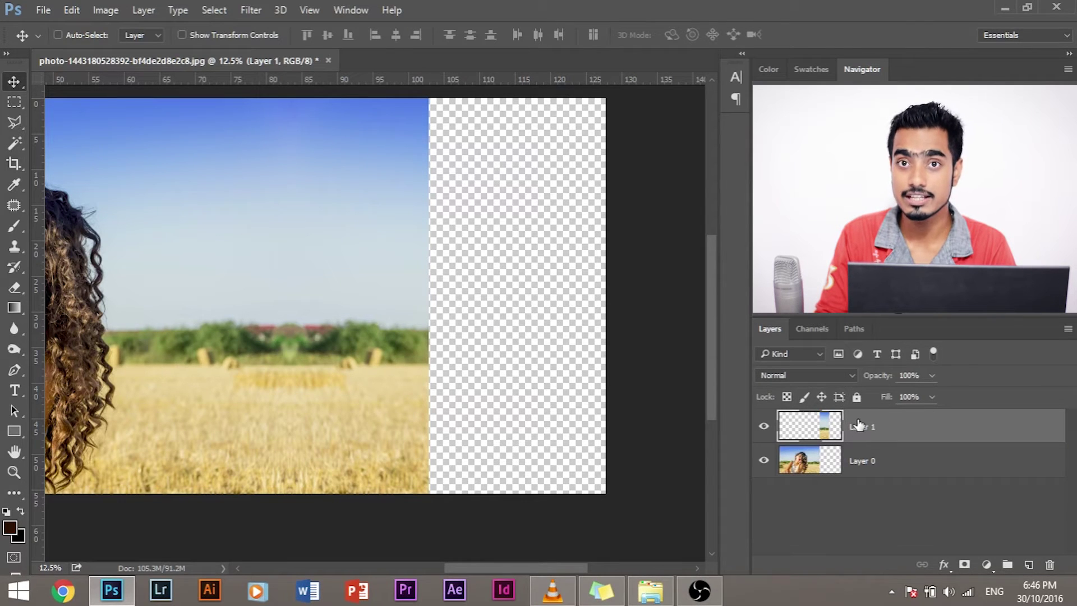
pyautogui.hotkey('ctrl', 'j')
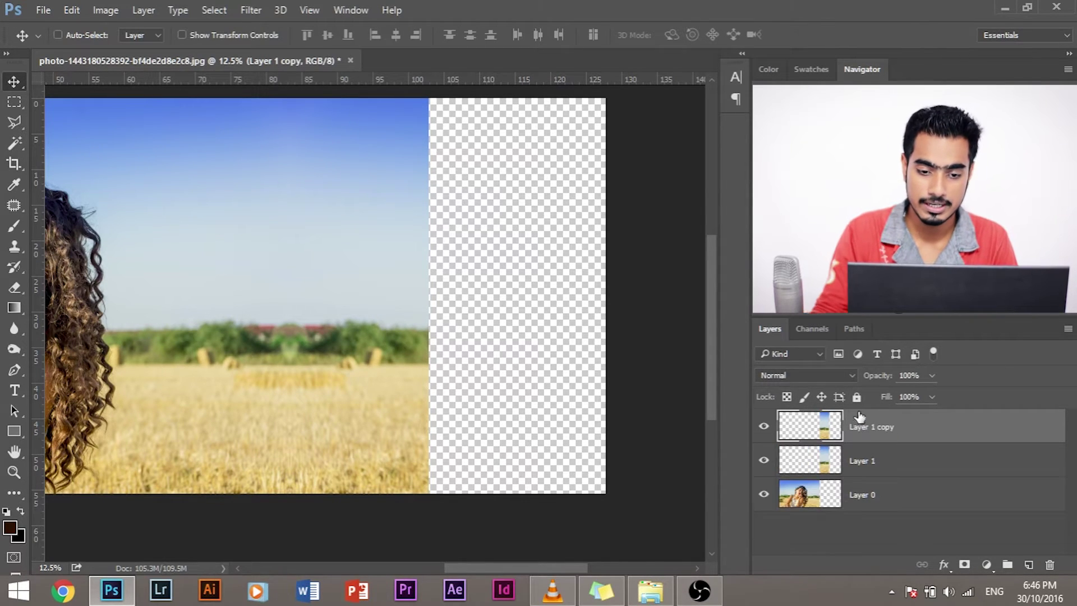
pyautogui.moveTo(383, 293); pyautogui.dragTo(521, 287)
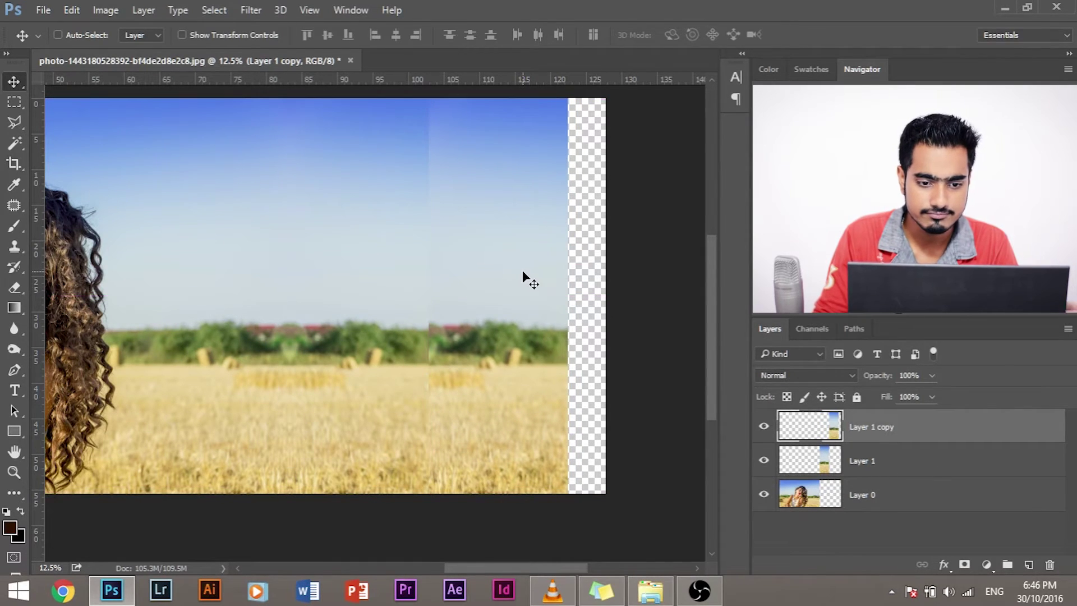
pyautogui.hotkey('ctrl', 't')
pyautogui.rightClick(531, 239)
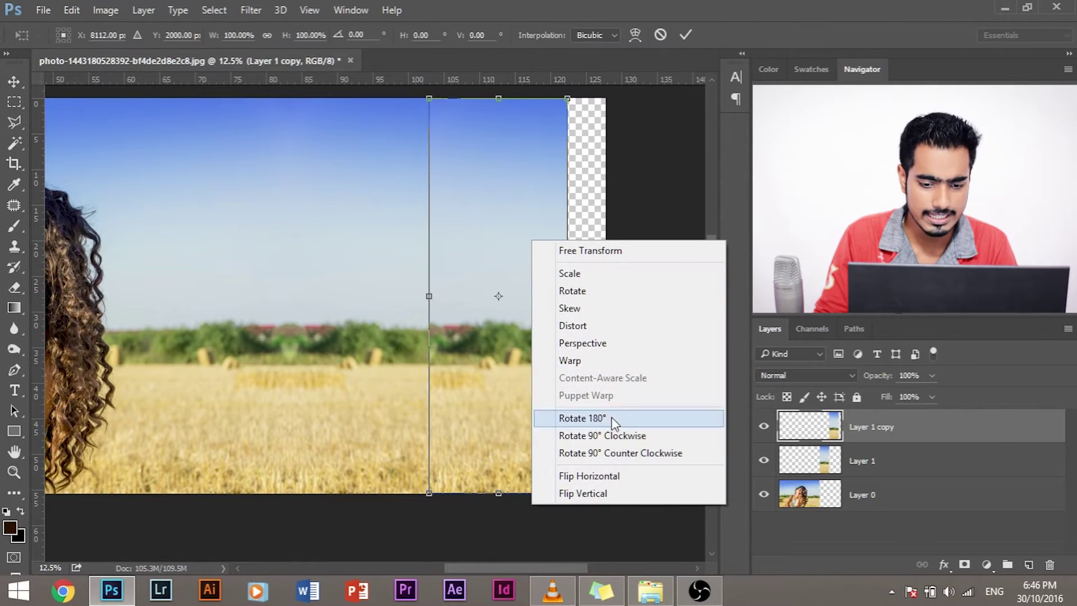
pyautogui.click(632, 483)
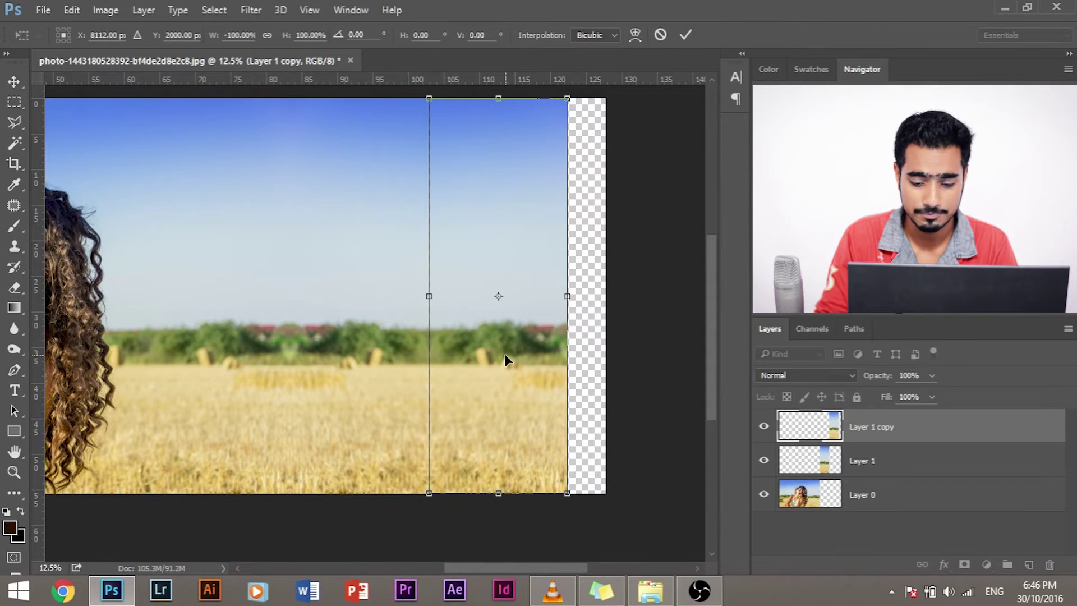
pyautogui.press('Return')
# Step: Duplicate it again as Layer 1 copy 2, move it right, and flip it horizontally
pyautogui.hotkey('ctrl', 'j')
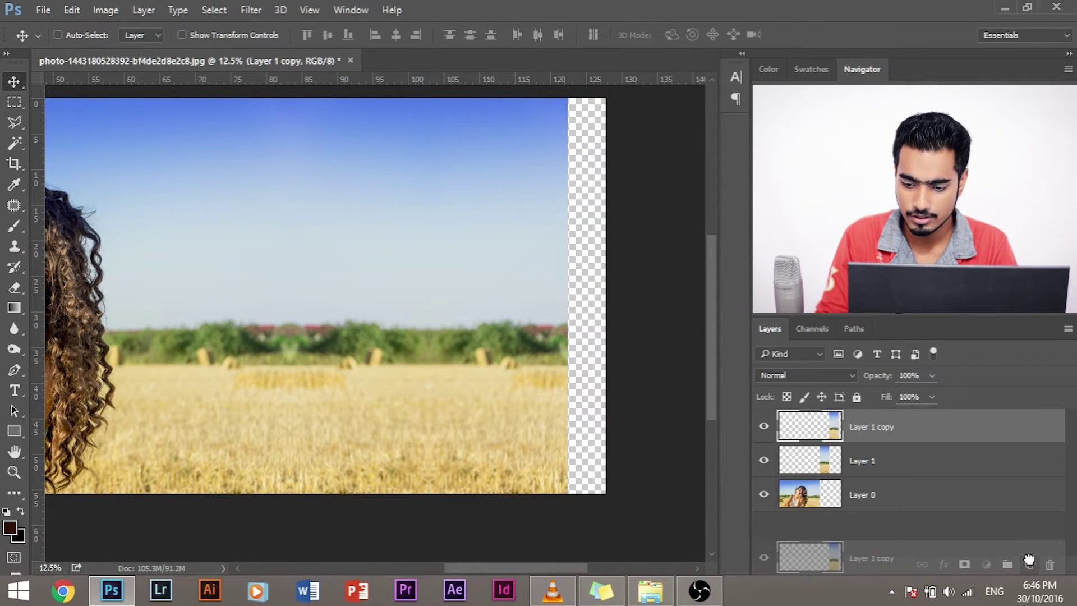
pyautogui.moveTo(510, 254); pyautogui.dragTo(649, 260)
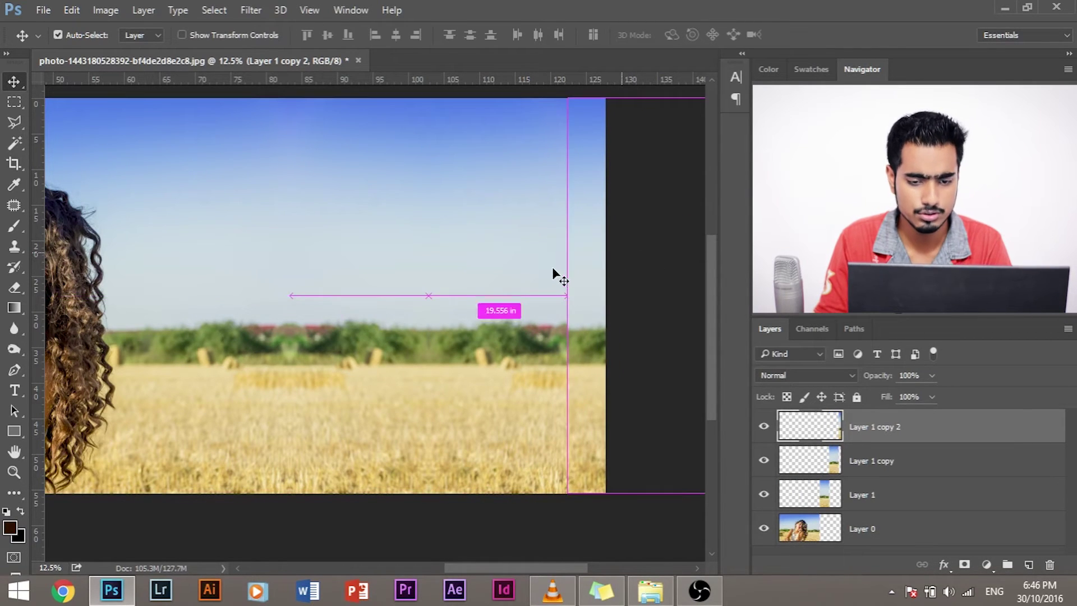
pyautogui.hotkey('ctrl', 't')
pyautogui.rightClick(591, 235)
pyautogui.click(667, 470)
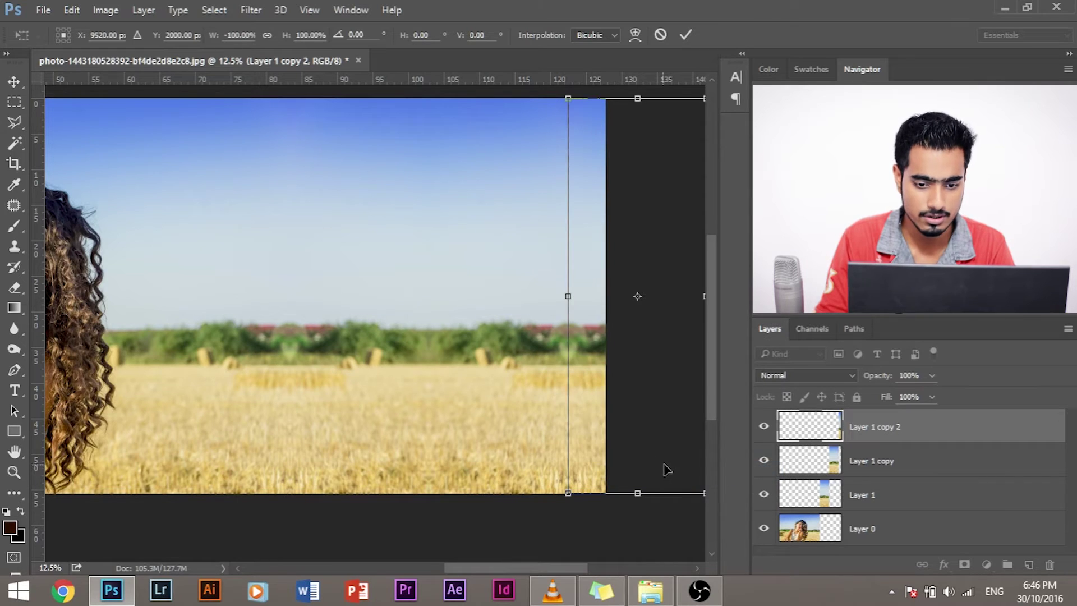
pyautogui.press('Return')
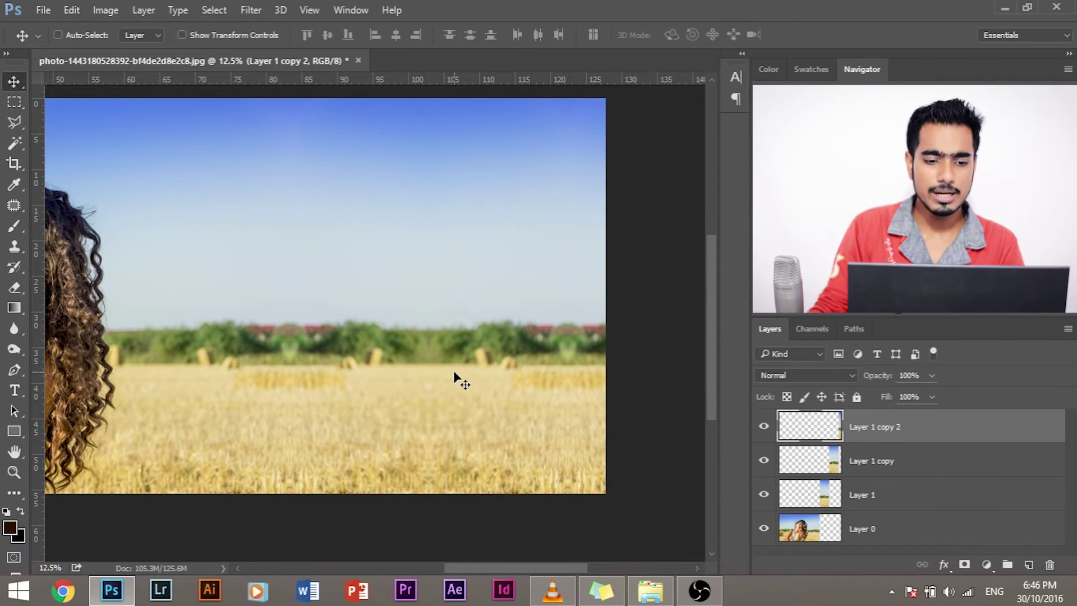
# Step: Stamp all visible layers into new Layer 2 with Ctrl+Alt+Shift+E, then view the banner's right side
pyautogui.hotkey('ctrl', '-')
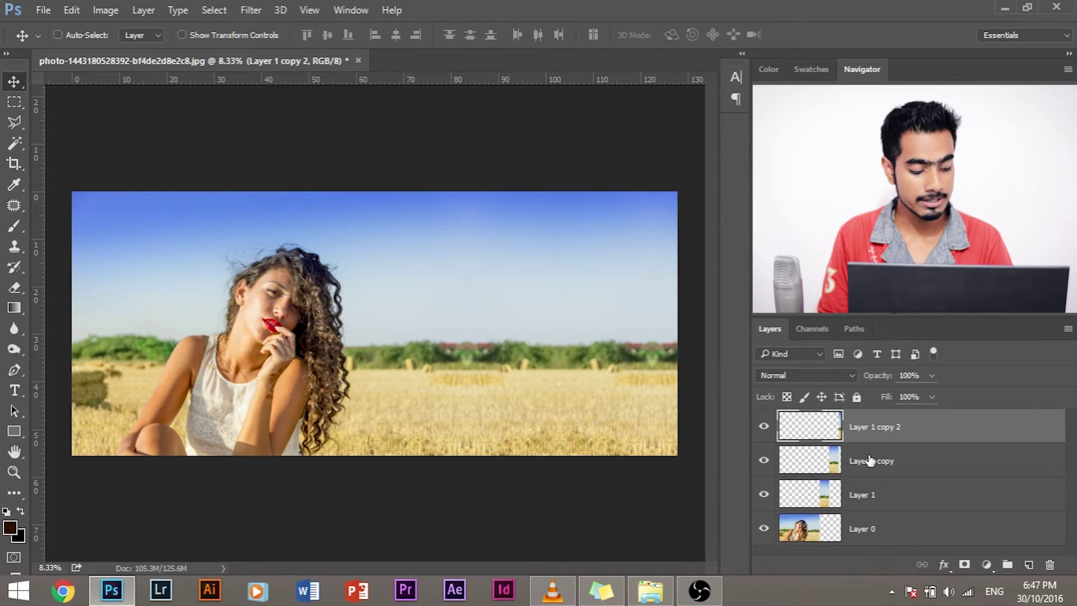
pyautogui.press('ctrl')
pyautogui.hotkey('ctrl', 'shift', 'alt', 'e')
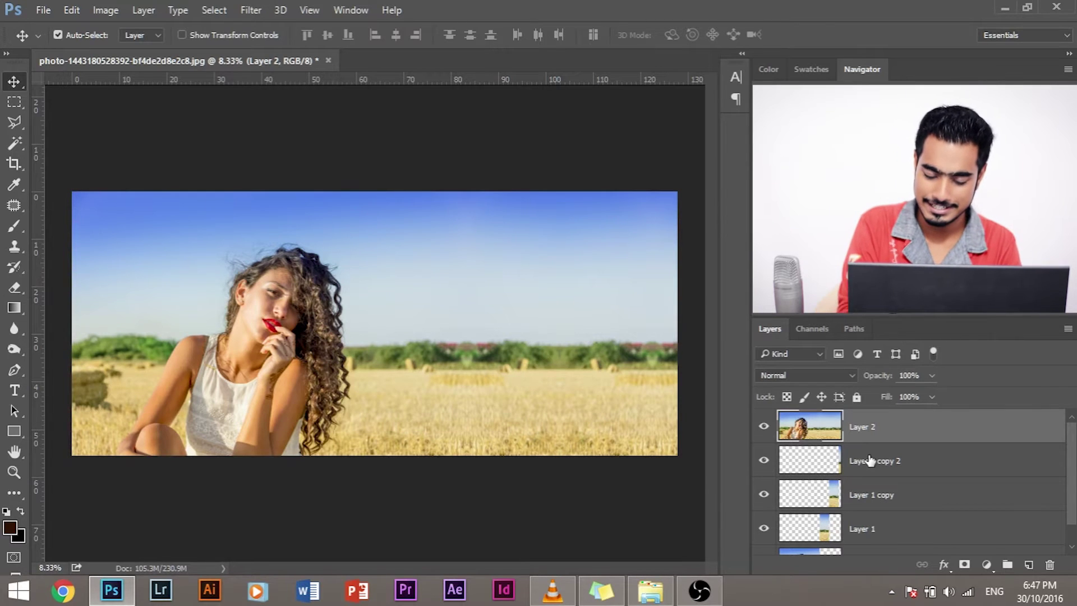
pyautogui.hotkey('ctrl', '+')
pyautogui.hotkey('ctrl', '+')
pyautogui.moveTo(695, 387); pyautogui.dragTo(369, 310)
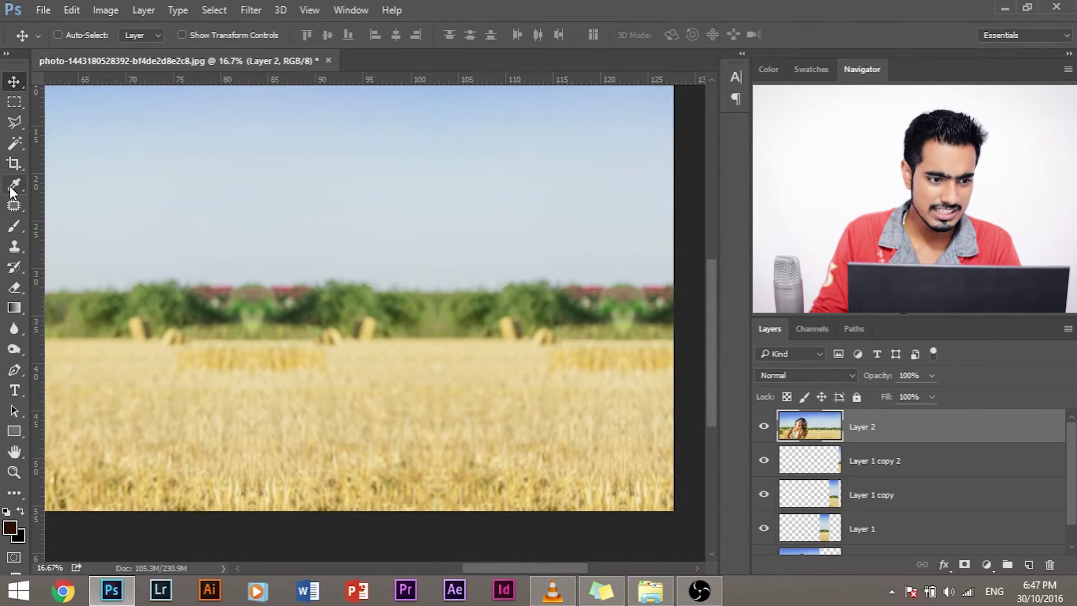
# Step: Paint out the duplicate haystack on the field's right with a smaller Spot Healing Brush
pyautogui.click(13, 205)
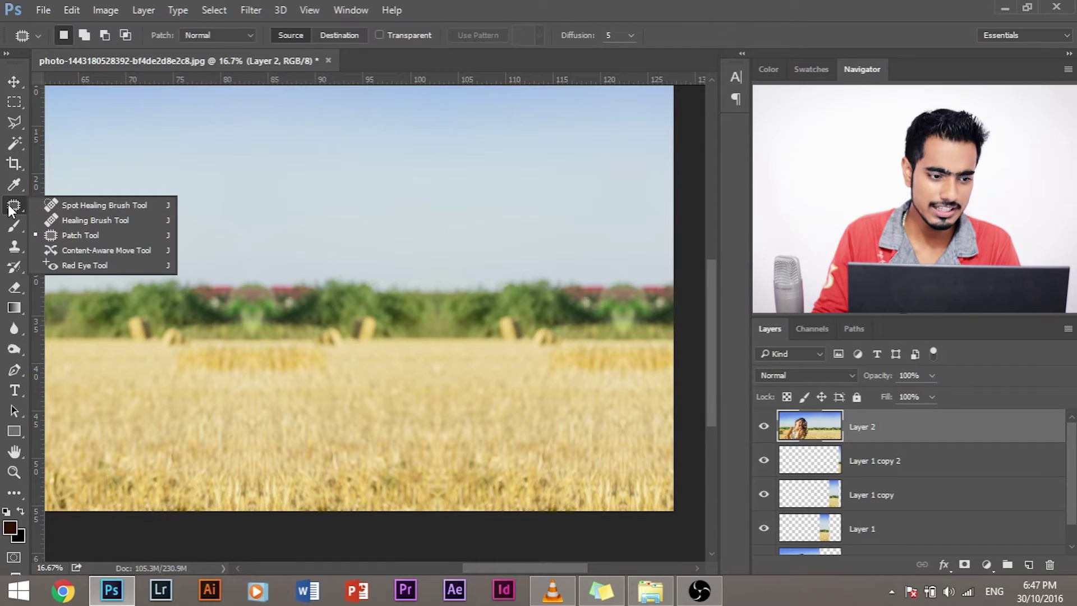
pyautogui.click(60, 207)
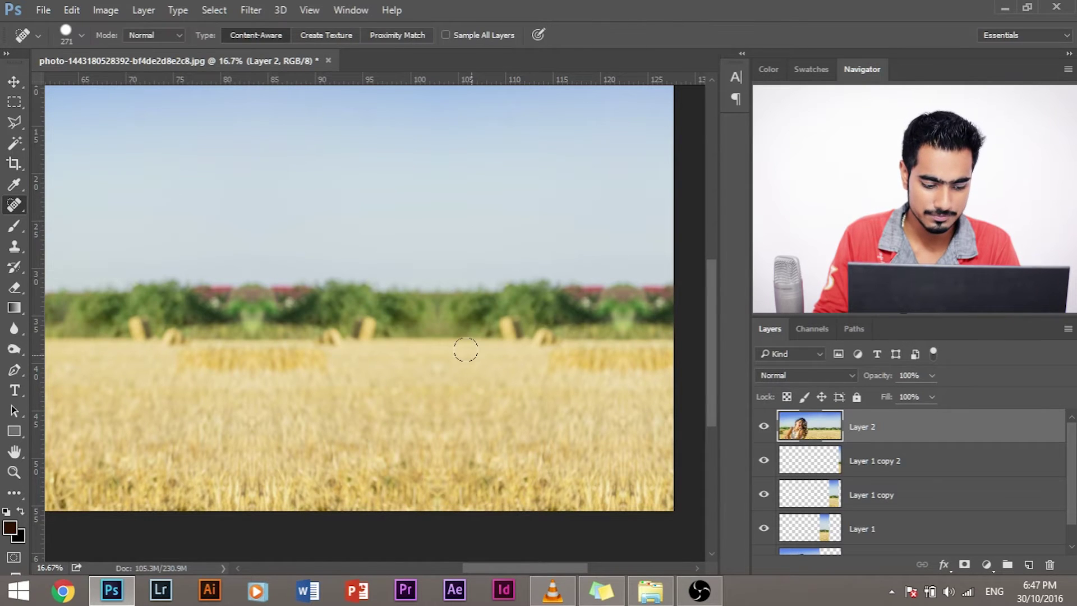
pyautogui.moveTo(466, 350); pyautogui.dragTo(470, 359)
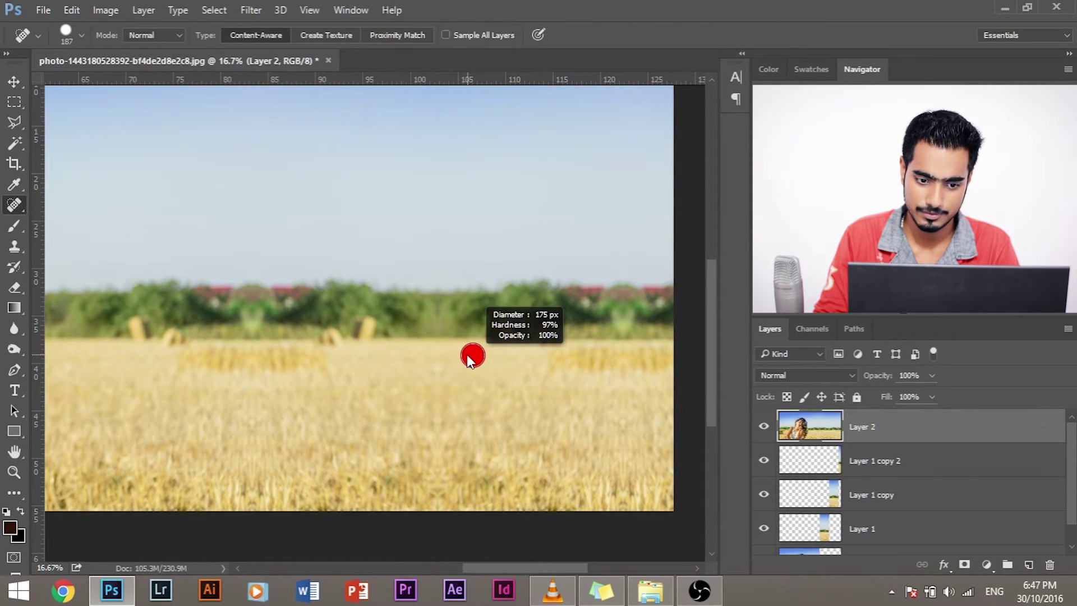
pyautogui.moveTo(496, 324)
pyautogui.mouseDown()
pyautogui.moveTo(500, 352)
pyautogui.moveTo(508, 325)
pyautogui.mouseUp()
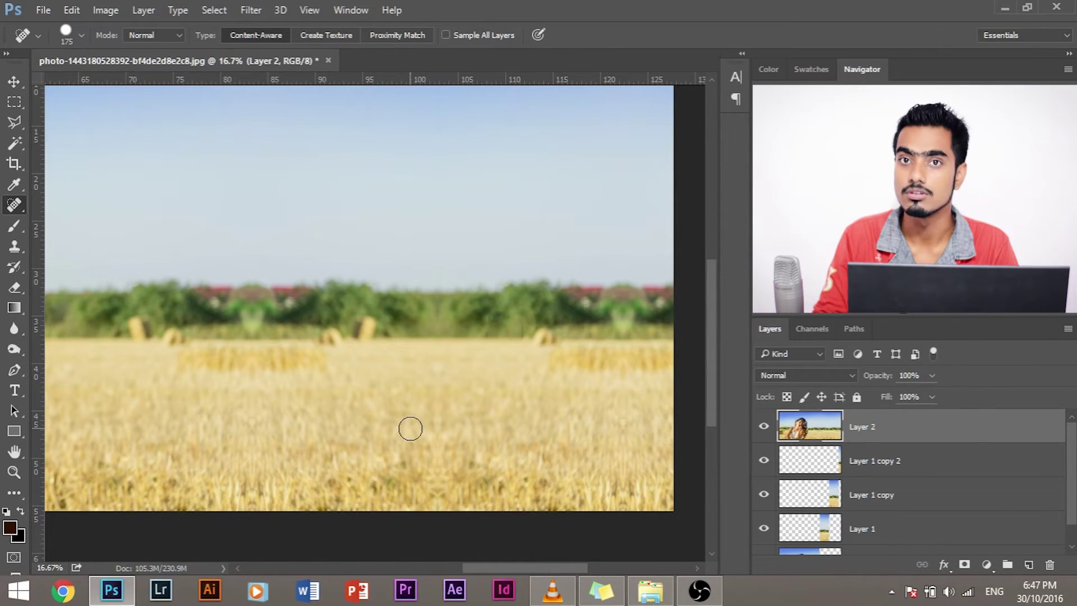
pyautogui.press('space')
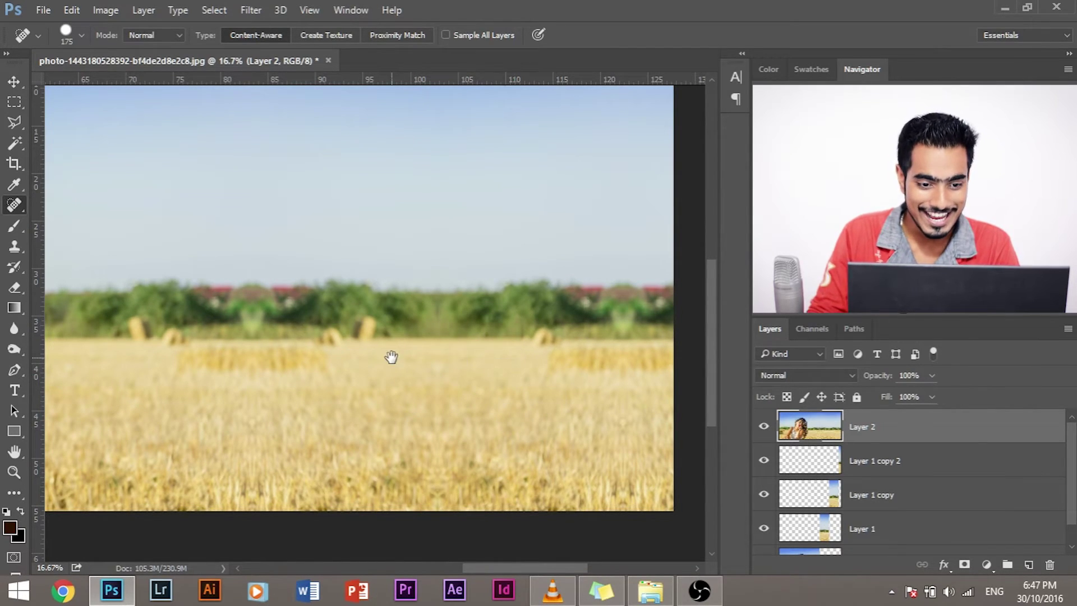
pyautogui.moveTo(391, 357)
pyautogui.mouseDown()
pyautogui.moveTo(399, 360)
pyautogui.moveTo(358, 361)
pyautogui.mouseUp()
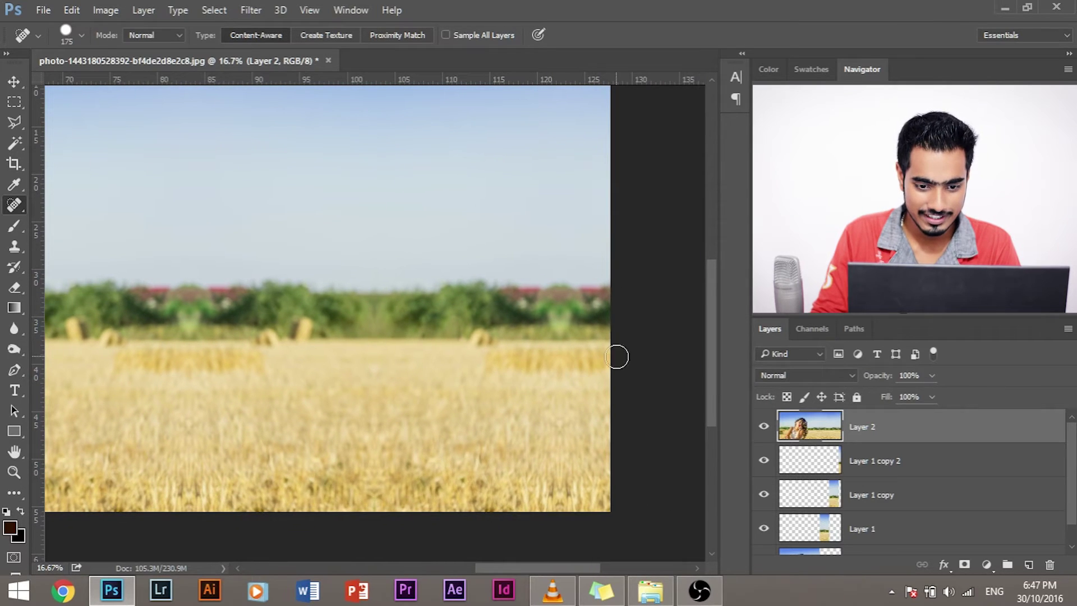
# Step: Patch out a field area and the right part of the hedge using the Patch tool
pyautogui.rightClick(14, 207)
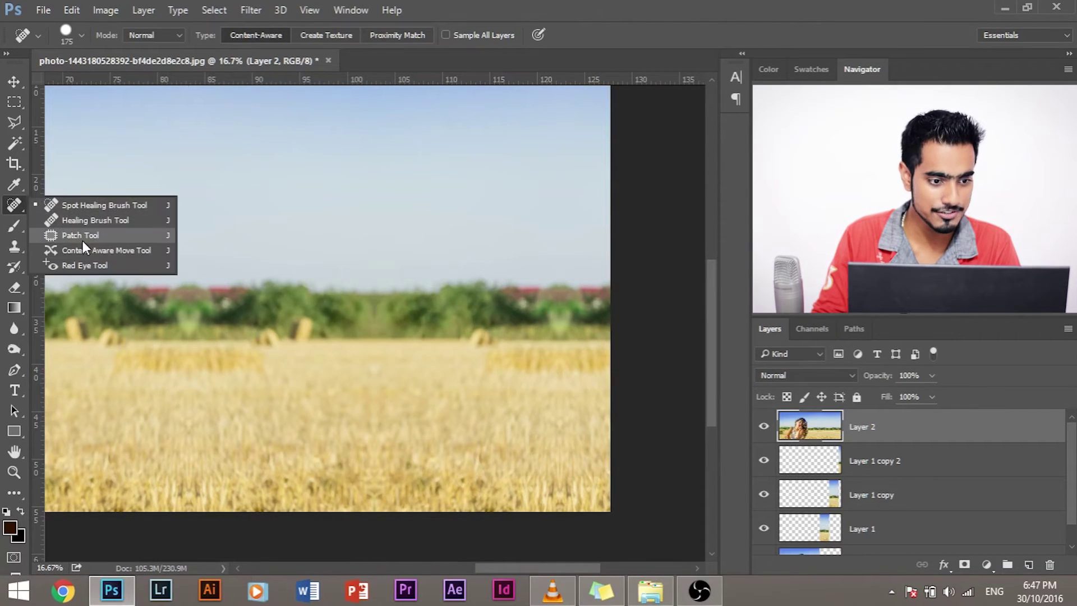
pyautogui.click(83, 237)
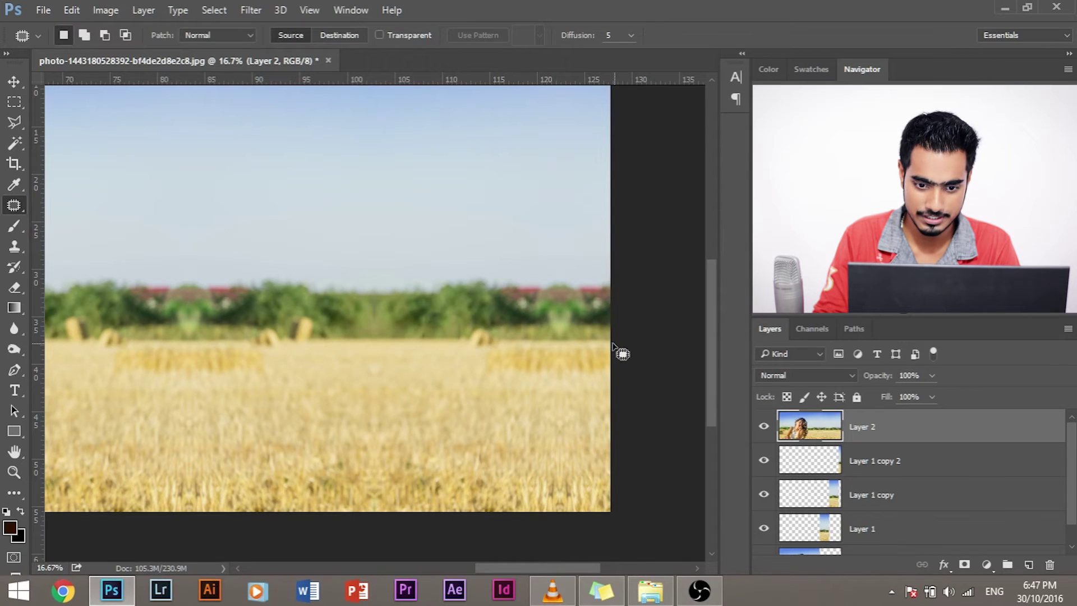
pyautogui.moveTo(613, 345)
pyautogui.mouseDown()
pyautogui.moveTo(567, 348)
pyautogui.moveTo(570, 395)
pyautogui.moveTo(611, 387)
pyautogui.moveTo(438, 396)
pyautogui.moveTo(399, 381)
pyautogui.moveTo(400, 364)
pyautogui.mouseUp()
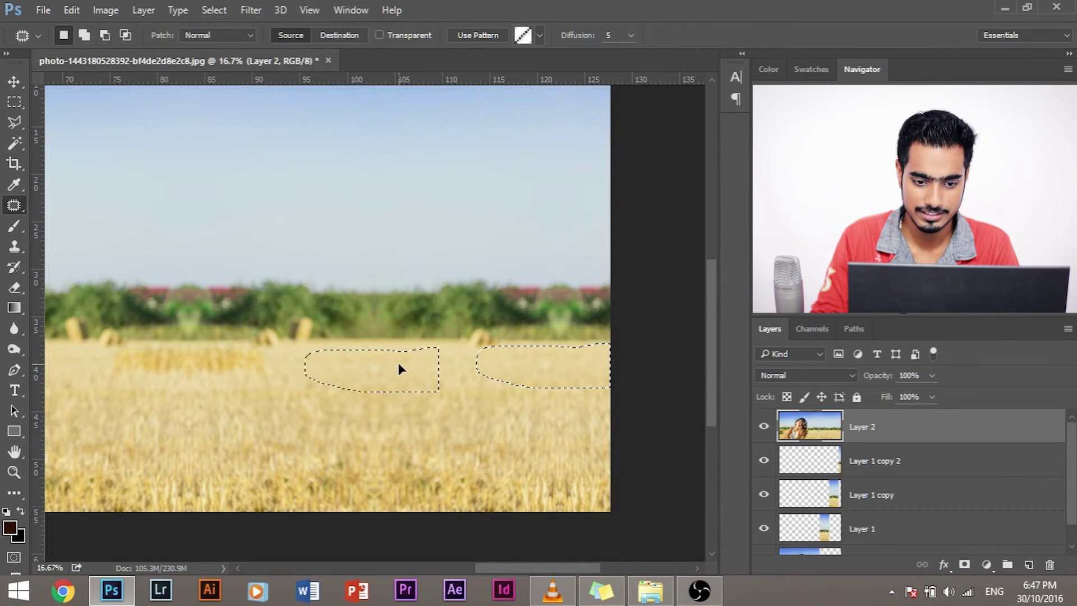
pyautogui.hotkey('ctrl', 'd')
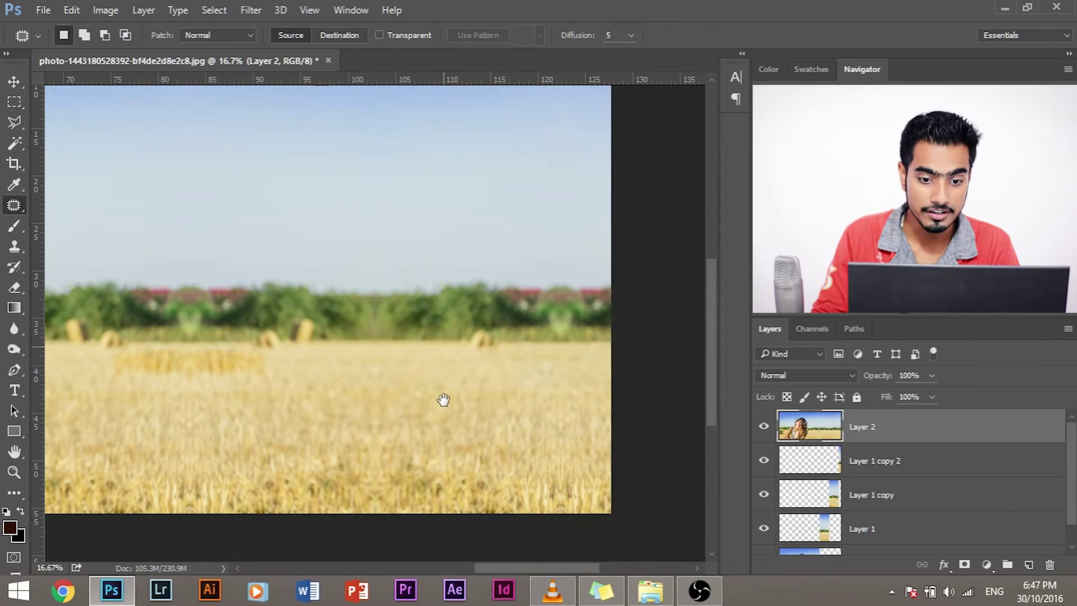
pyautogui.scroll(2, 443, 399)
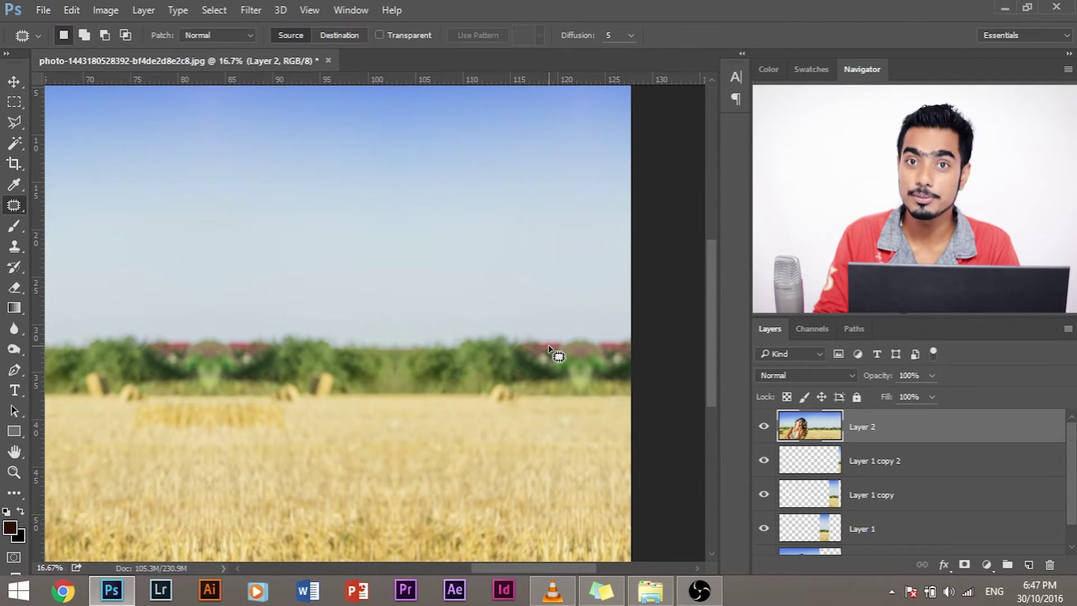
pyautogui.moveTo(631, 334)
pyautogui.mouseDown()
pyautogui.moveTo(517, 355)
pyautogui.moveTo(580, 377)
pyautogui.moveTo(654, 348)
pyautogui.moveTo(631, 337)
pyautogui.mouseUp()
pyautogui.moveTo(497, 342); pyautogui.dragTo(440, 359)
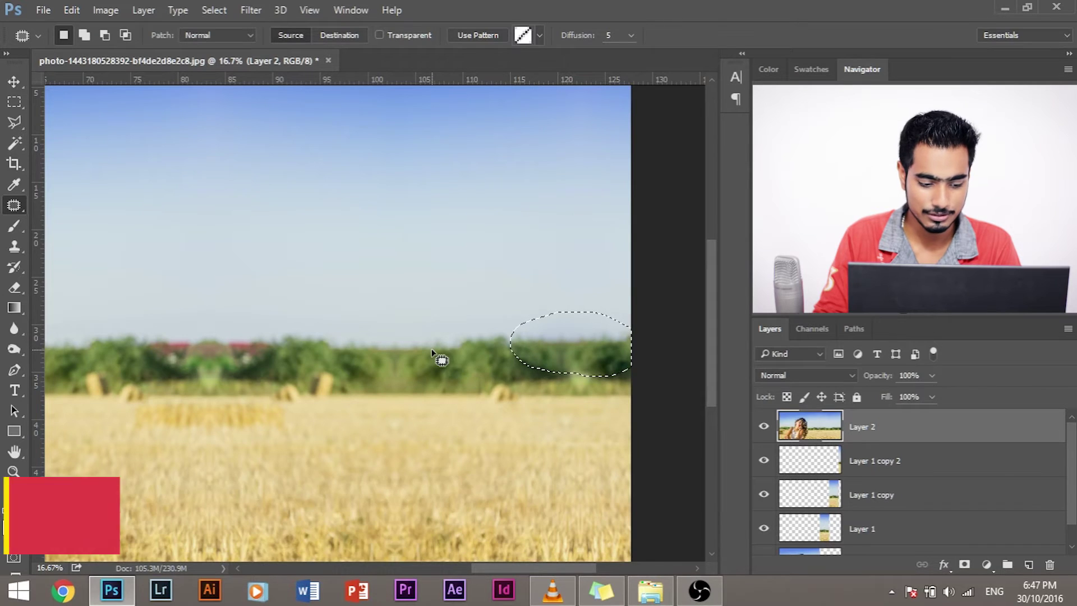
pyautogui.hotkey('ctrl', 'd')
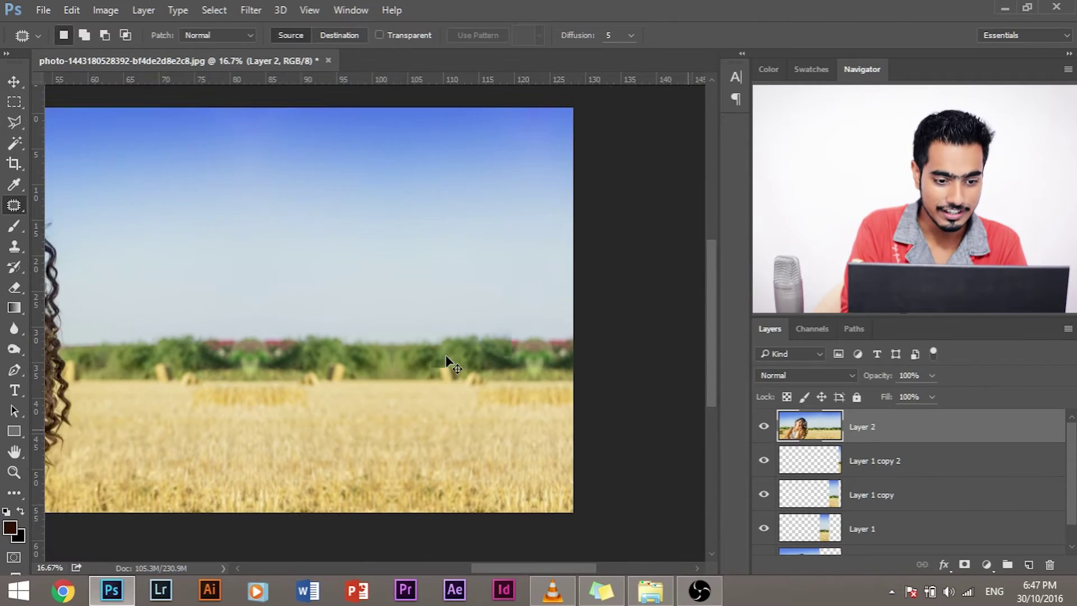
# Step: Patch a treeline area with clean treeline, then zoom out to the whole banner
pyautogui.click(14, 493)
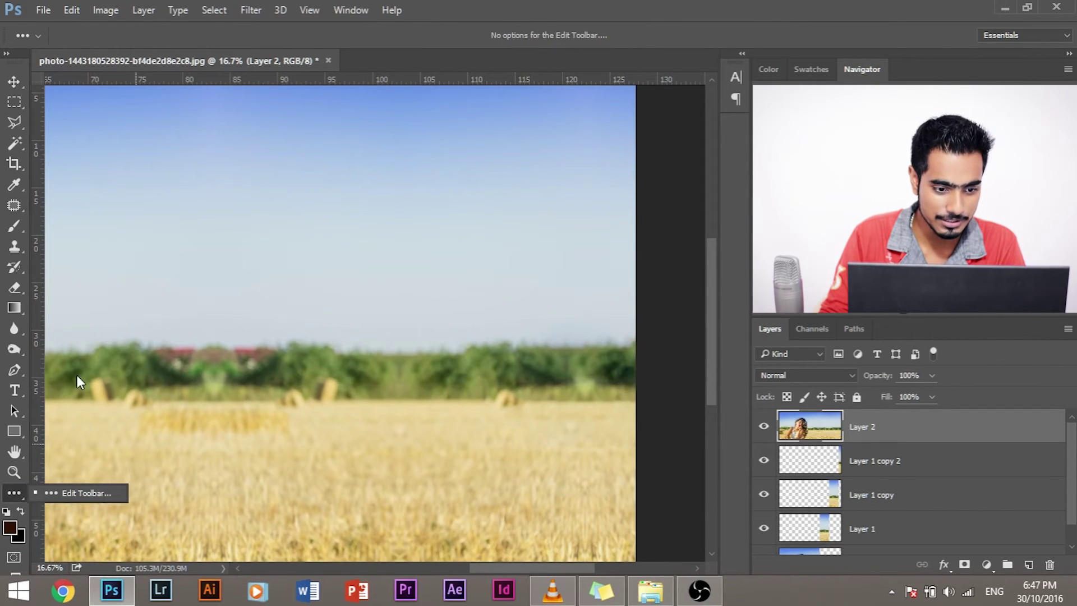
pyautogui.click(242, 385)
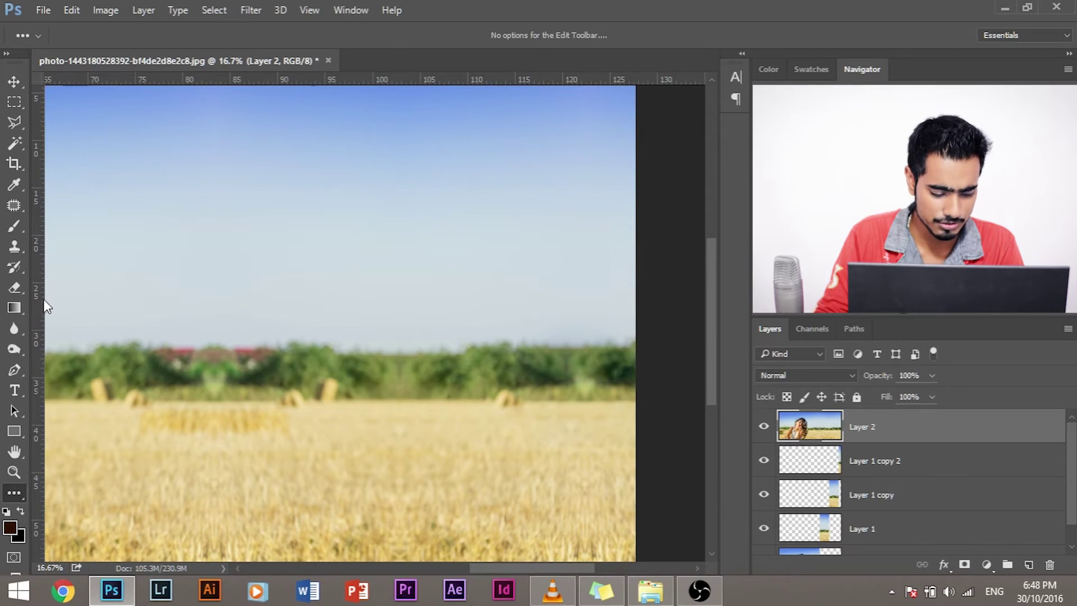
pyautogui.click(14, 205)
pyautogui.moveTo(221, 356)
pyautogui.mouseDown()
pyautogui.moveTo(197, 347)
pyautogui.moveTo(179, 375)
pyautogui.moveTo(193, 398)
pyautogui.moveTo(229, 400)
pyautogui.moveTo(235, 357)
pyautogui.moveTo(445, 367)
pyautogui.moveTo(174, 374)
pyautogui.mouseUp()
pyautogui.moveTo(215, 373); pyautogui.dragTo(592, 375)
pyautogui.hotkey('ctrl', 'd')
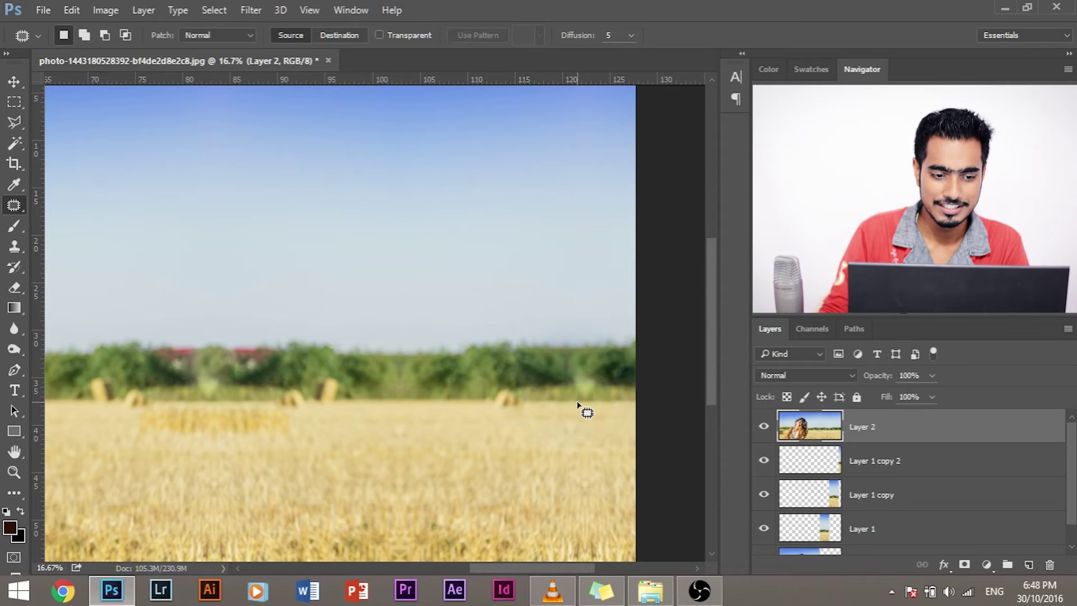
pyautogui.hotkey('ctrl', '-')
pyautogui.hotkey('ctrl', '-')
pyautogui.hotkey('ctrl', '-')
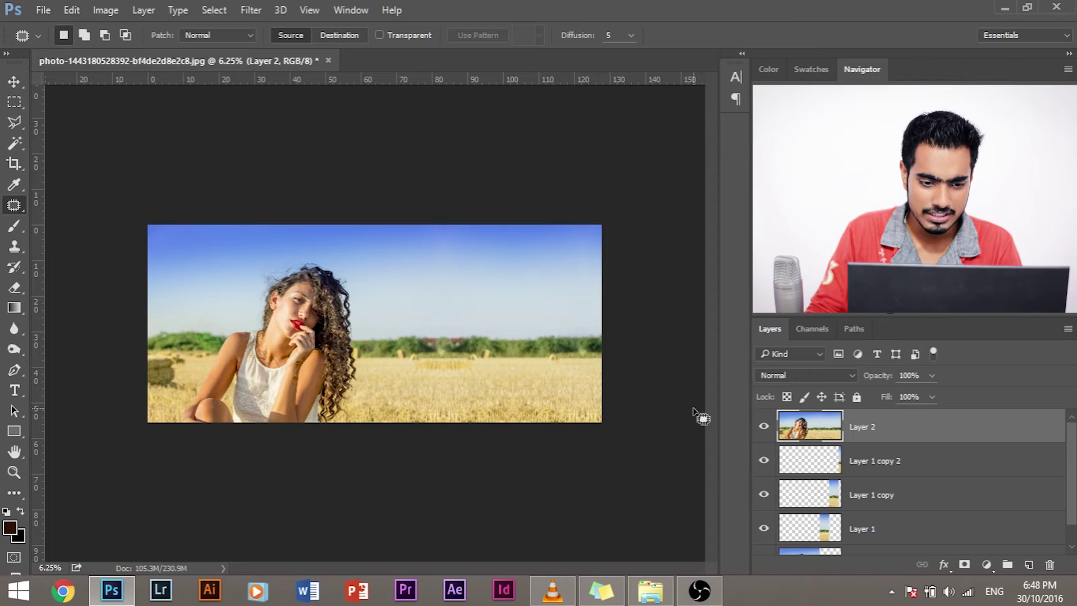
# Step: Type the word 'Summer' mid-image and set it in the Cezanne Medium font
pyautogui.click(15, 391)
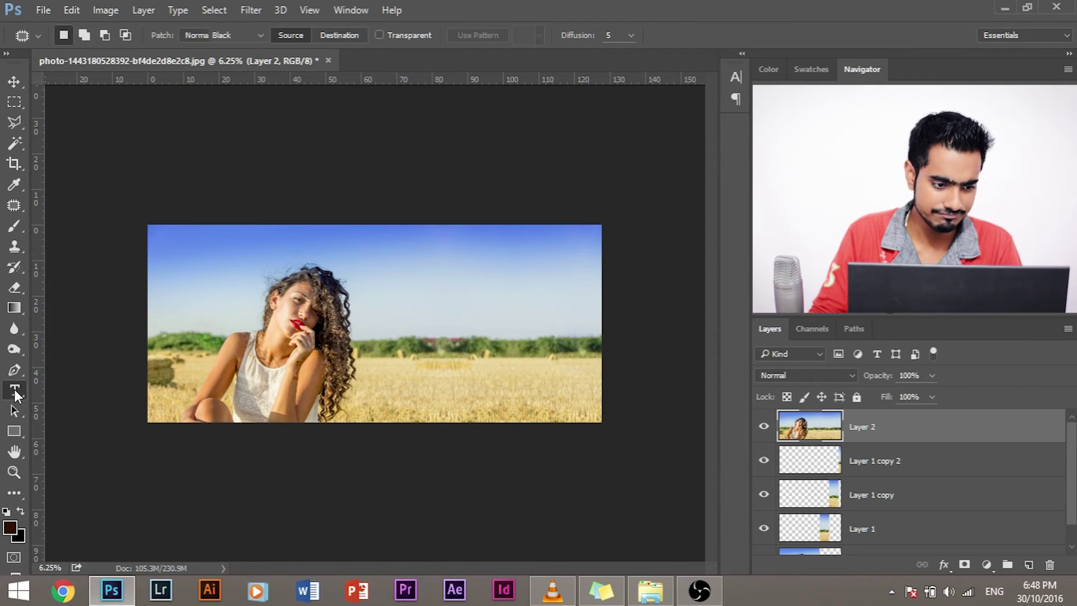
pyautogui.click(443, 330)
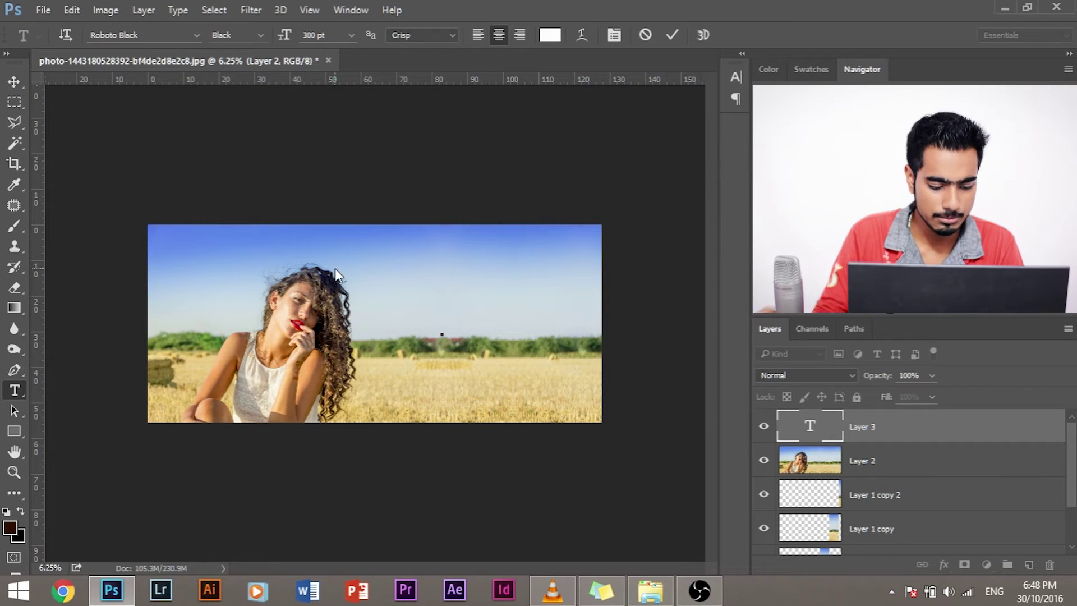
pyautogui.write('Su')
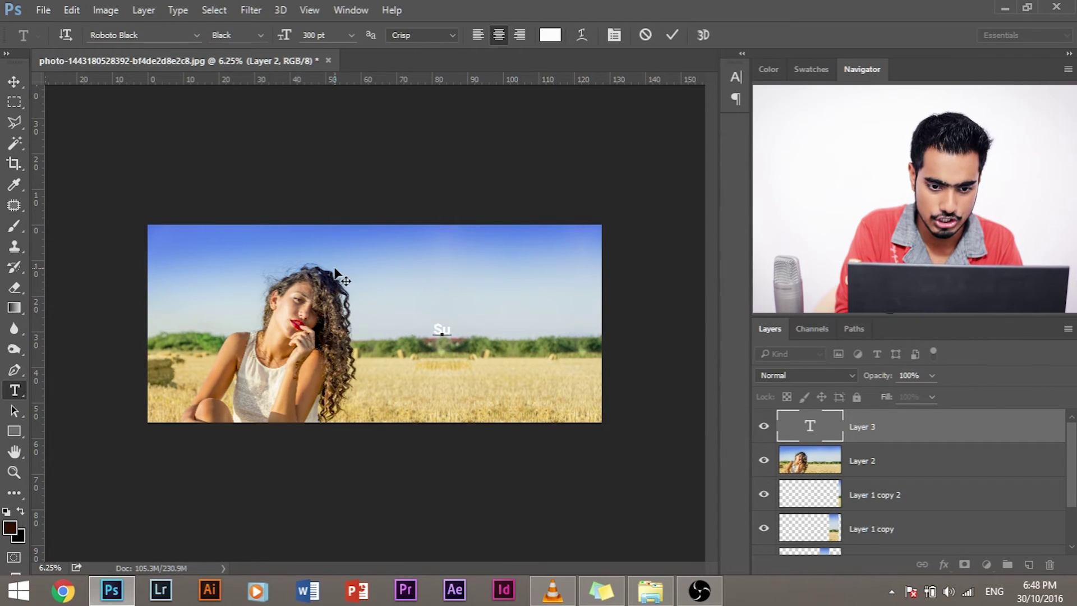
pyautogui.write('mmer')
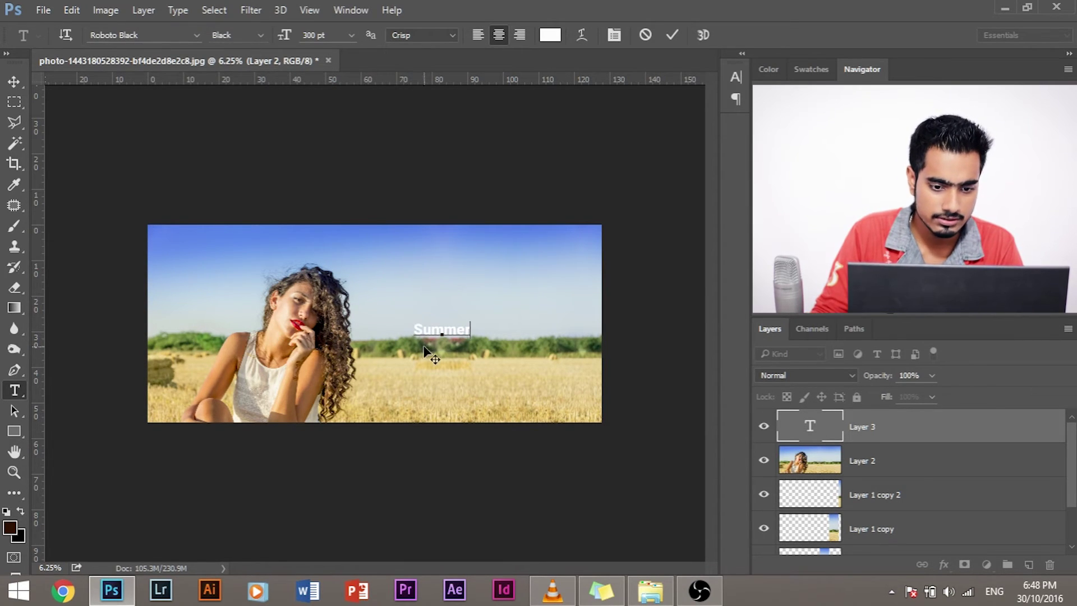
pyautogui.moveTo(418, 325); pyautogui.dragTo(522, 335)
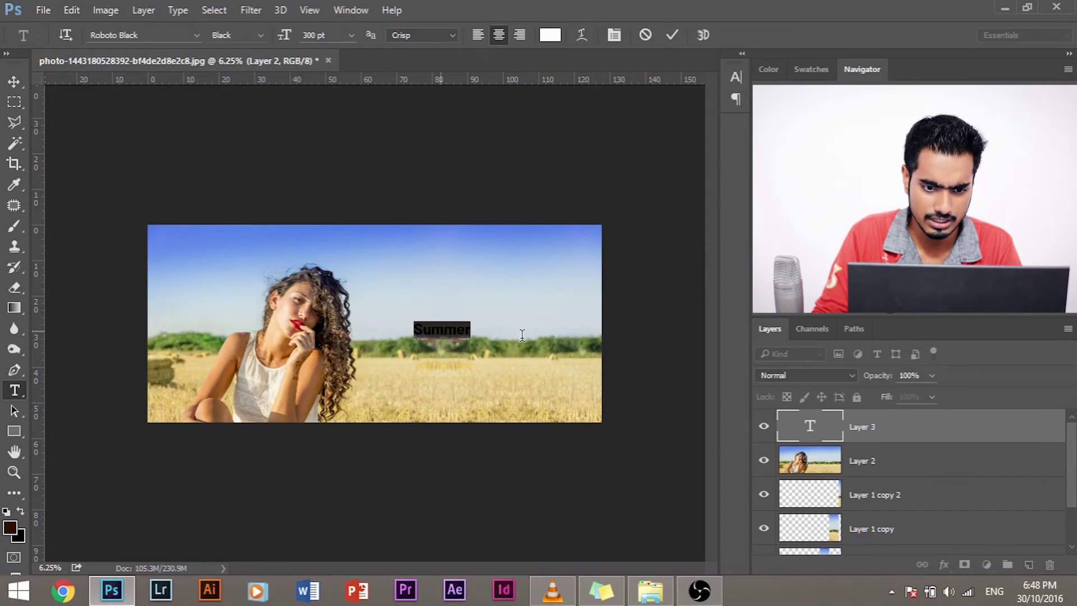
pyautogui.click(129, 34)
pyautogui.write('cez')
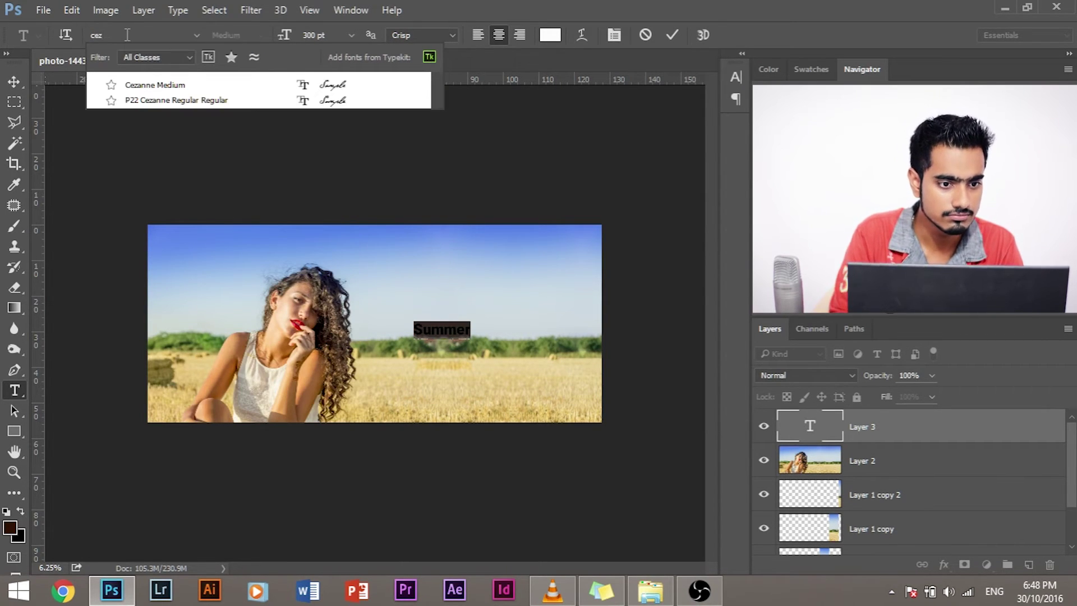
pyautogui.press('Return')
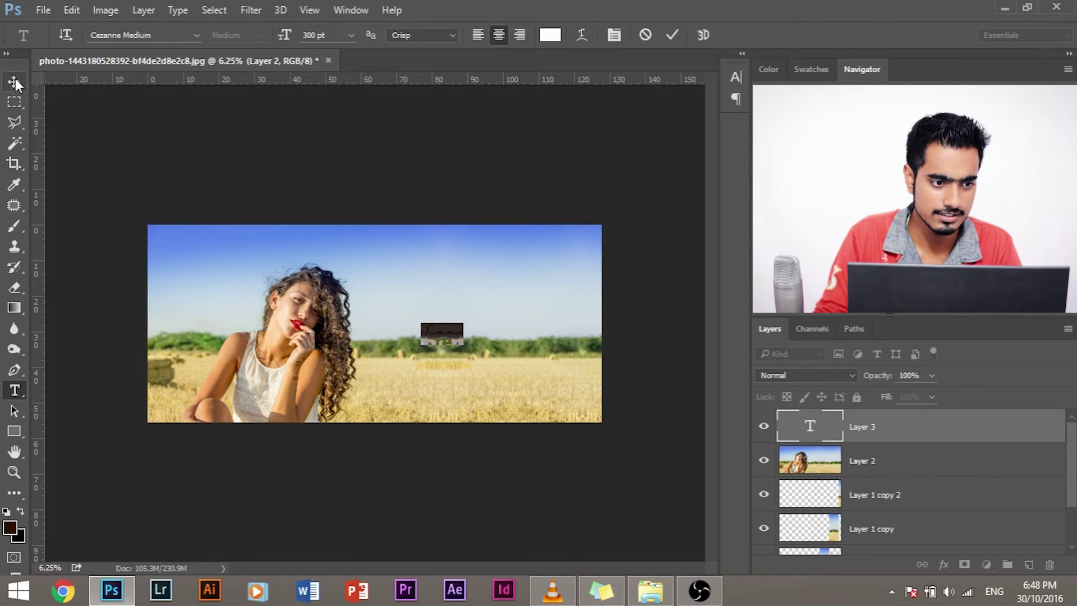
pyautogui.click(15, 83)
# Step: Enlarge Summer to about 335%, tilt it upward to the right, and move it over the treeline
pyautogui.hotkey('ctrl', 't')
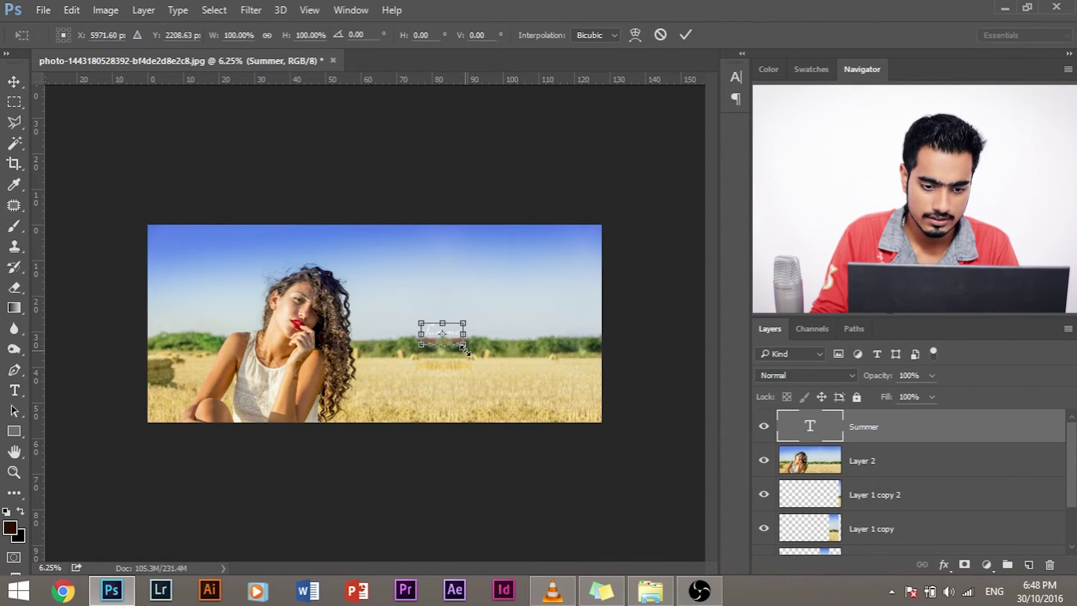
pyautogui.moveTo(466, 351); pyautogui.dragTo(581, 379)
pyautogui.moveTo(583, 321); pyautogui.dragTo(578, 293)
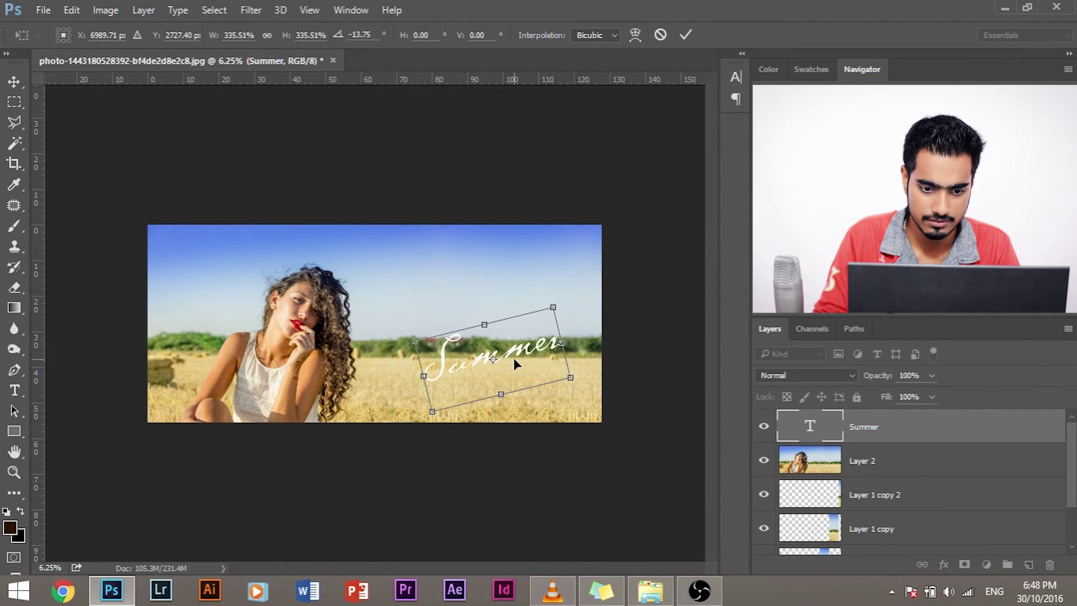
pyautogui.moveTo(515, 363); pyautogui.dragTo(502, 329)
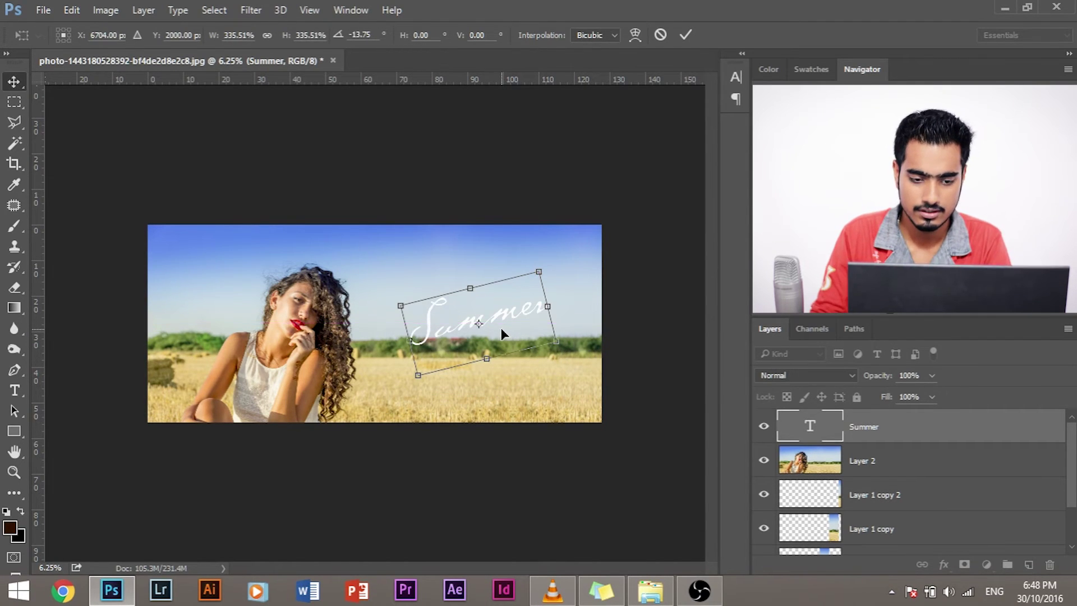
pyautogui.press('Return')
# Step: Add a 'Collection' text line, tilted 15° and enlarged to about 308%, just beneath Summer
pyautogui.click(14, 390)
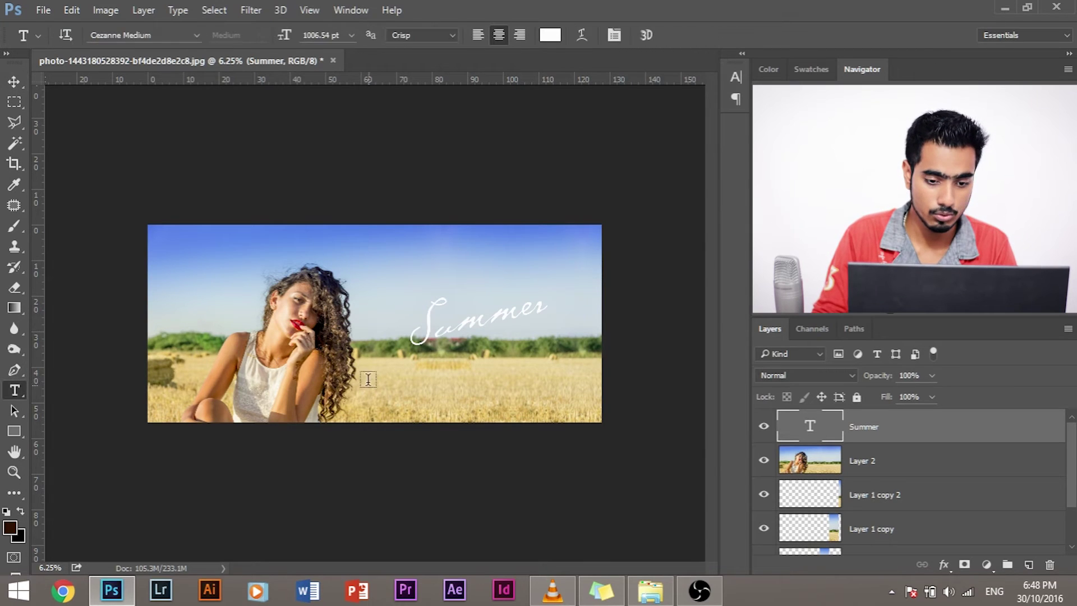
pyautogui.click(446, 393)
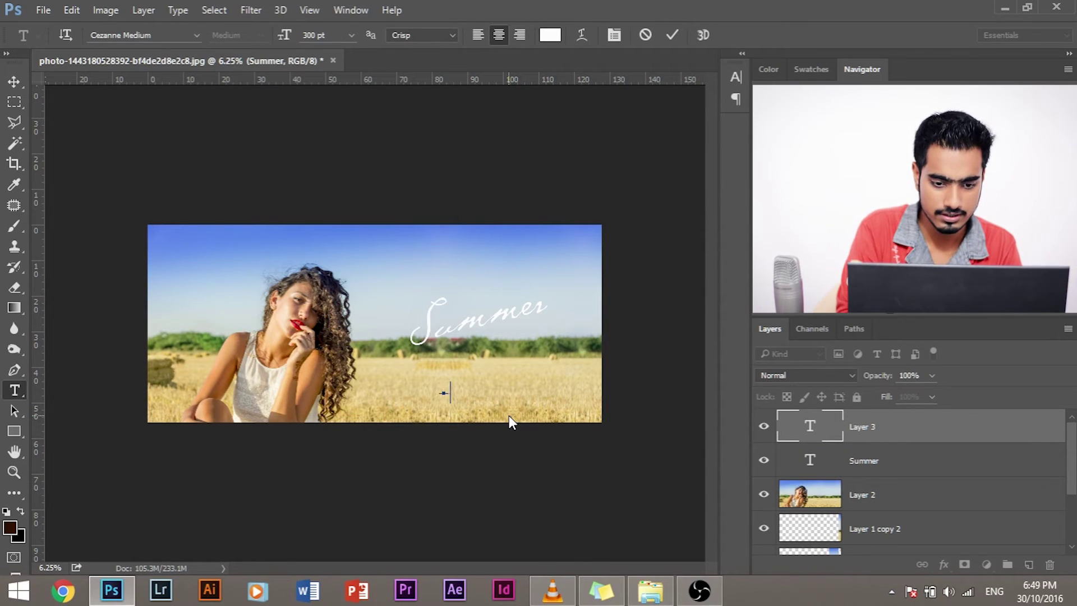
pyautogui.write('All')
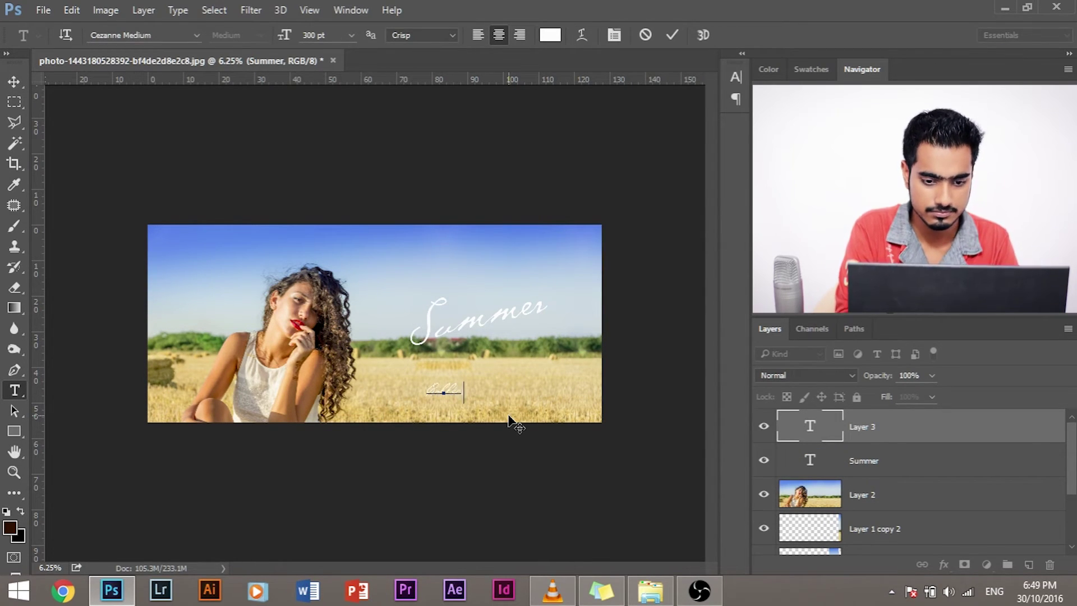
pyautogui.write('ection')
pyautogui.click(14, 81)
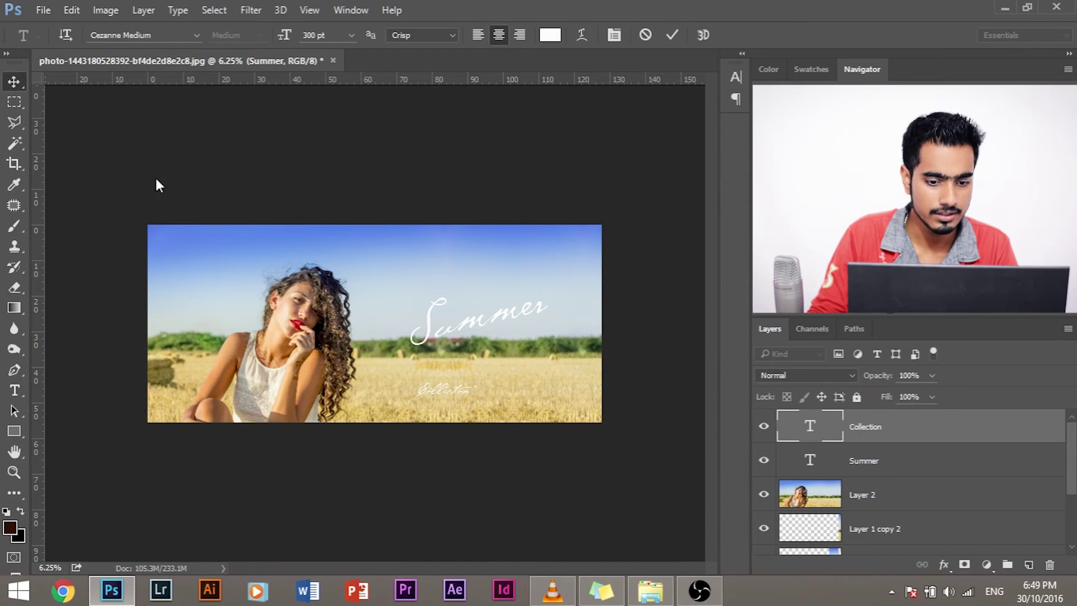
pyautogui.press('ctrl')
pyautogui.hotkey('ctrl', 't')
pyautogui.moveTo(492, 370)
pyautogui.mouseDown()
pyautogui.moveTo(487, 349)
pyautogui.moveTo(486, 359)
pyautogui.mouseUp()
pyautogui.moveTo(480, 396); pyautogui.dragTo(612, 422)
pyautogui.moveTo(559, 369); pyautogui.dragTo(540, 345)
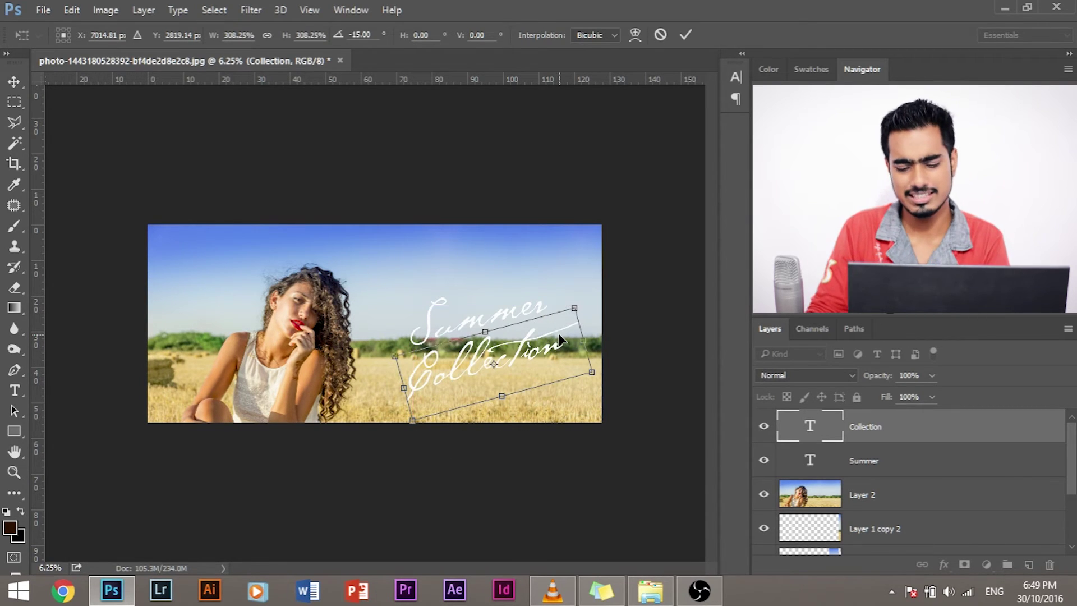
pyautogui.press('Return')
# Step: Shrink the Summer text slightly to about 92%, then select Layer 2
pyautogui.hotkey('ctrl', '+')
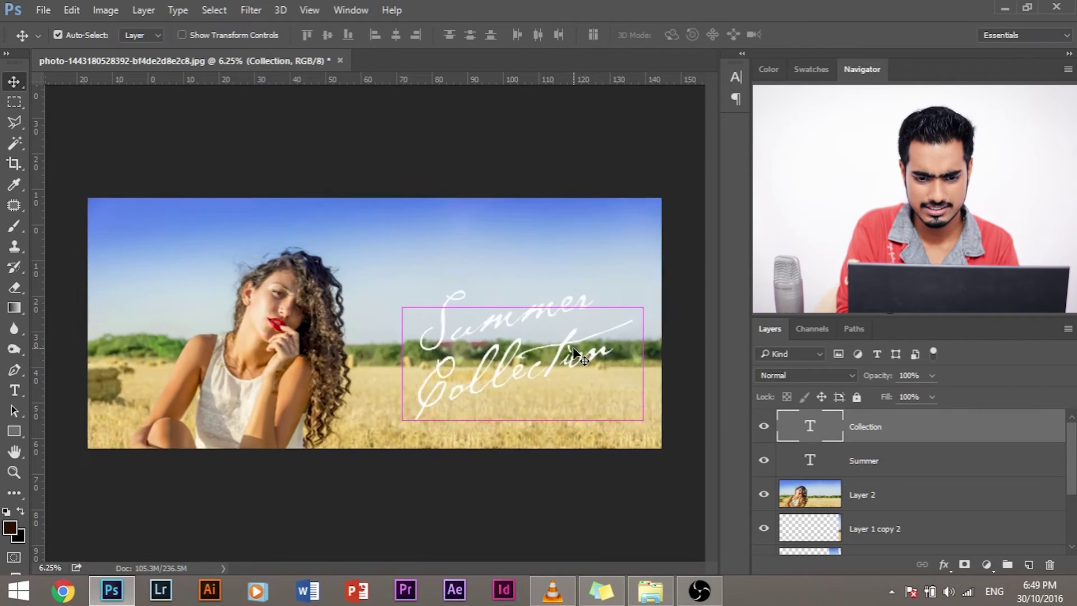
pyautogui.click(873, 471)
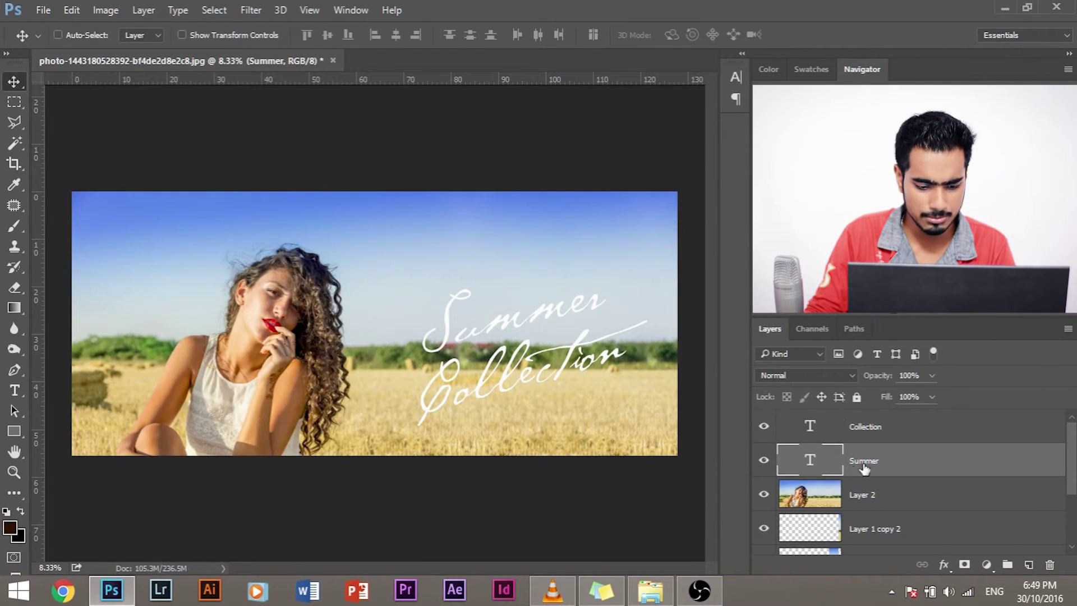
pyautogui.hotkey('ctrl', 't')
pyautogui.moveTo(618, 253); pyautogui.dragTo(605, 272)
pyautogui.press('Return')
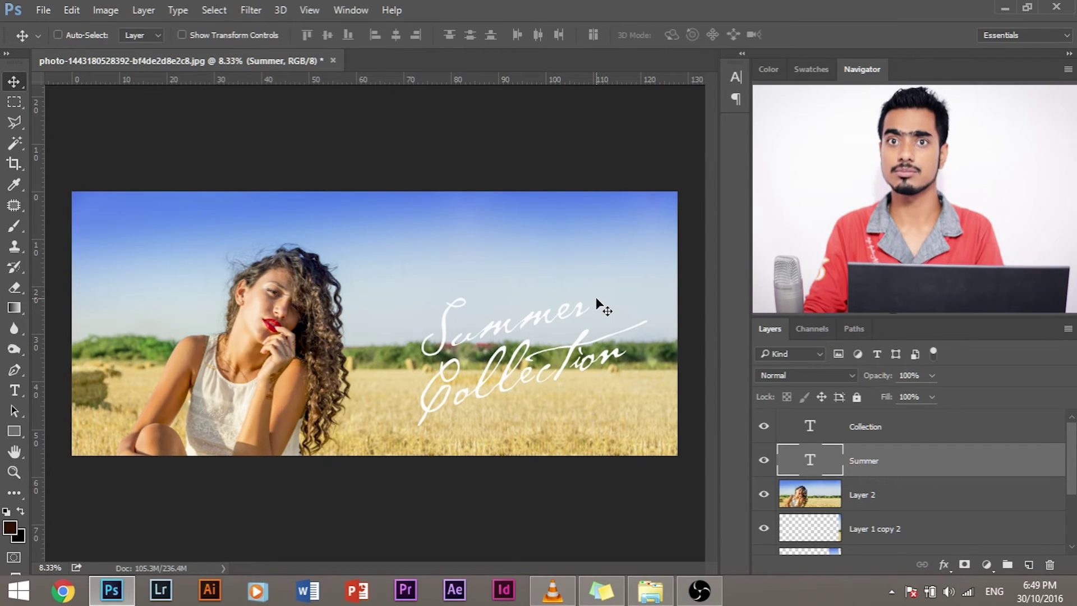
pyautogui.click(902, 499)
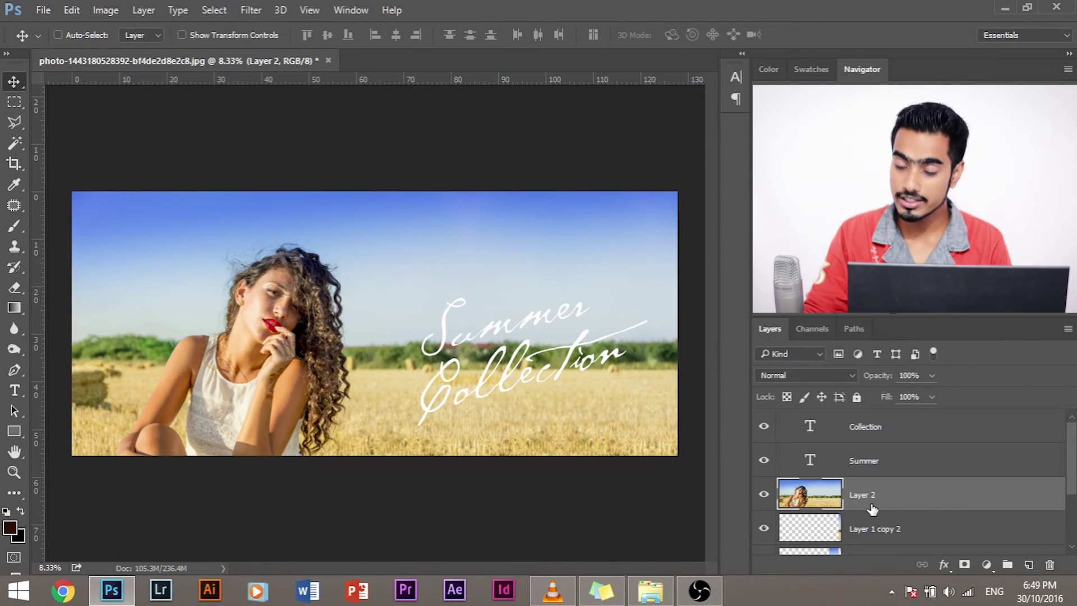
# Step: Add a black (000000) solid Color Fill layer above the photo at 50% opacity
pyautogui.click(987, 565)
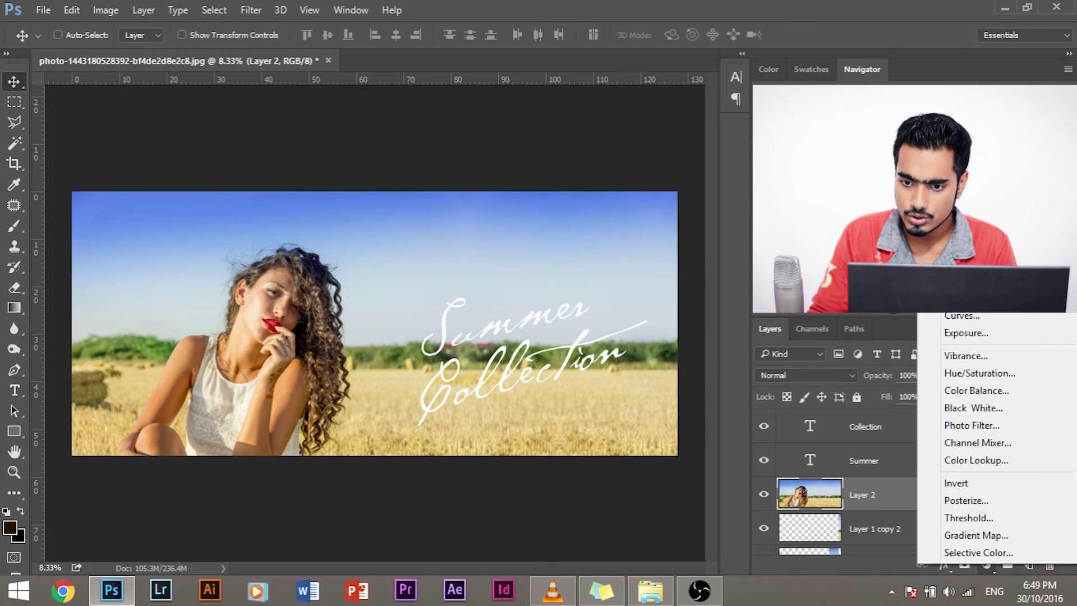
pyautogui.click(965, 222)
pyautogui.write('000000')
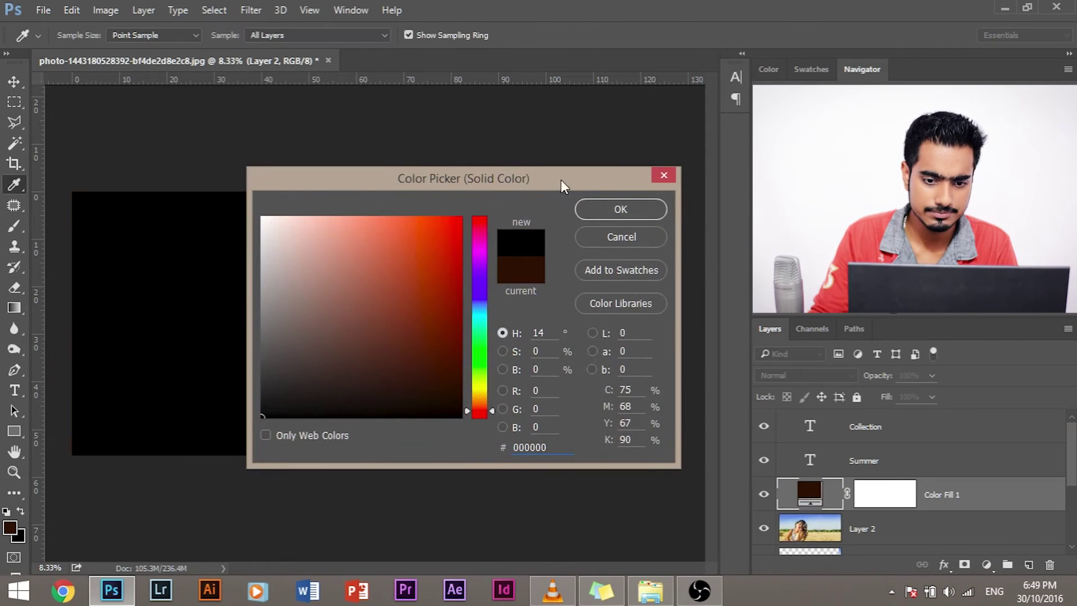
pyautogui.click(620, 210)
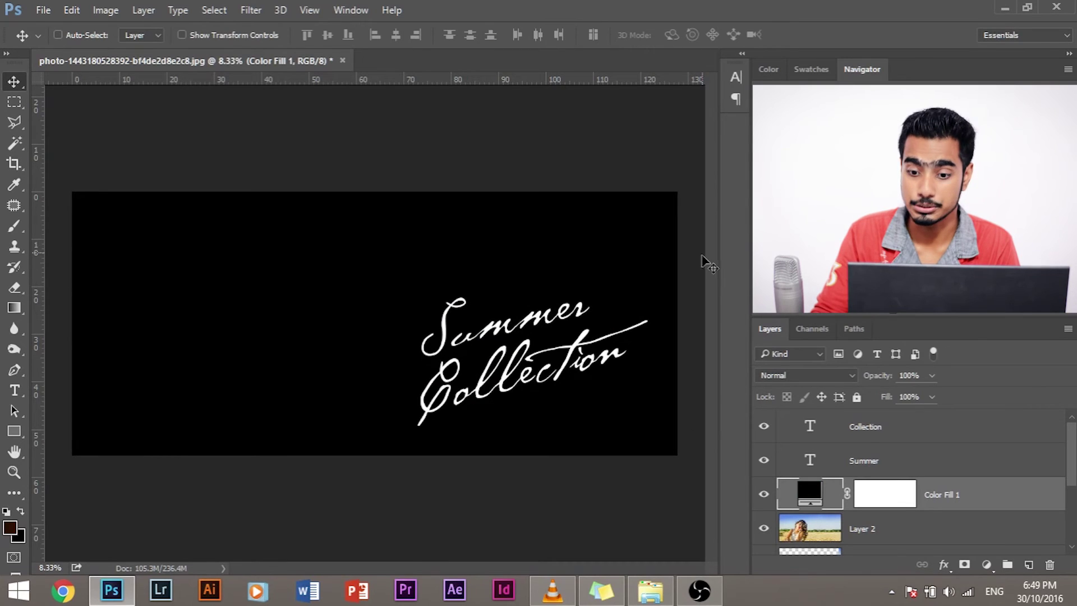
pyautogui.moveTo(912, 392); pyautogui.dragTo(901, 395)
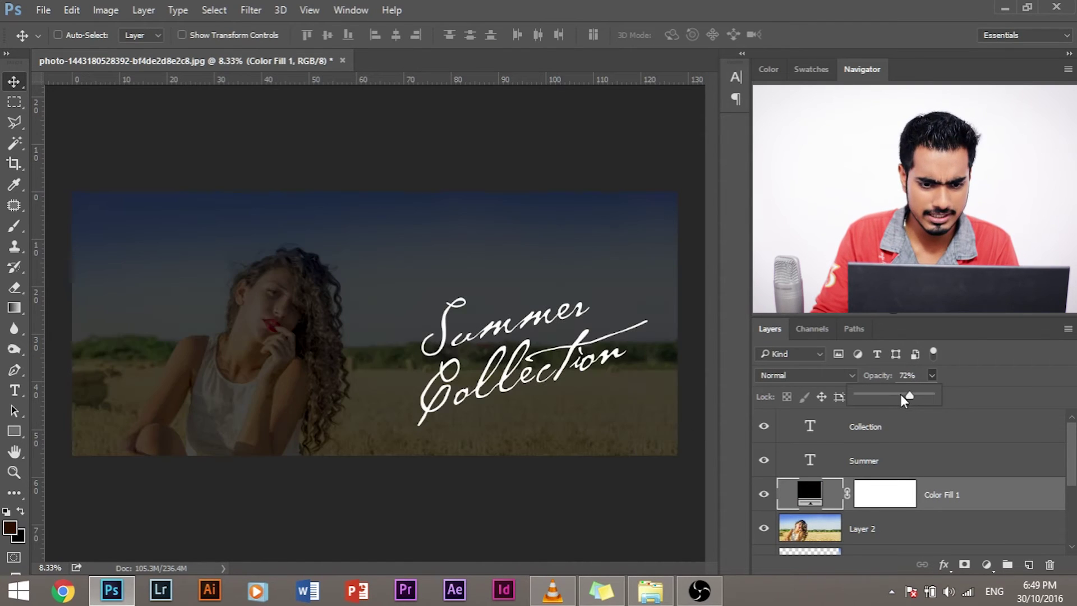
pyautogui.press('Return')
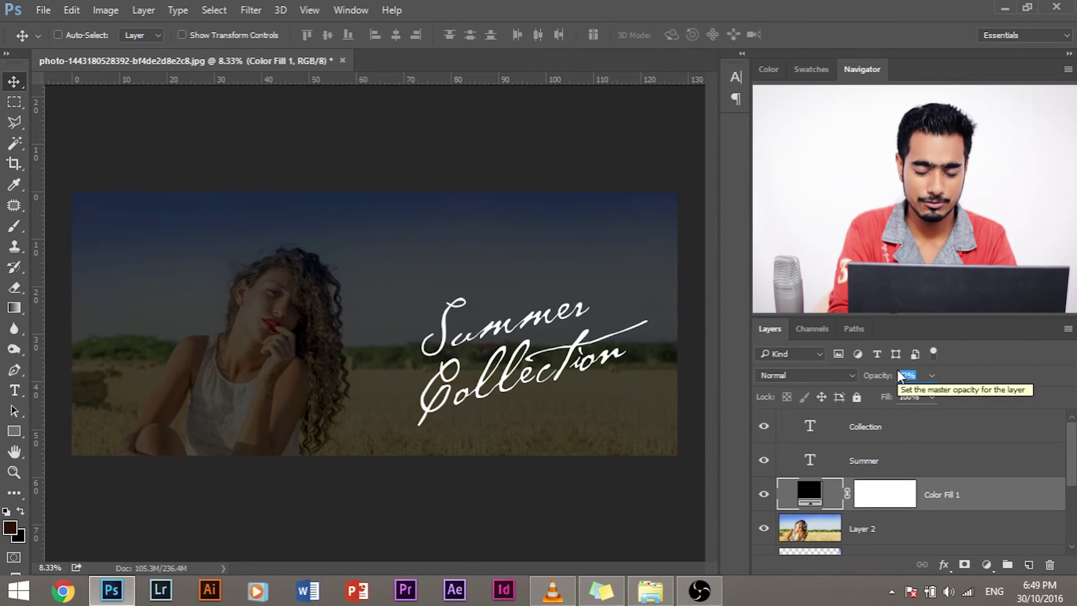
pyautogui.write('50')
pyautogui.press('Return')
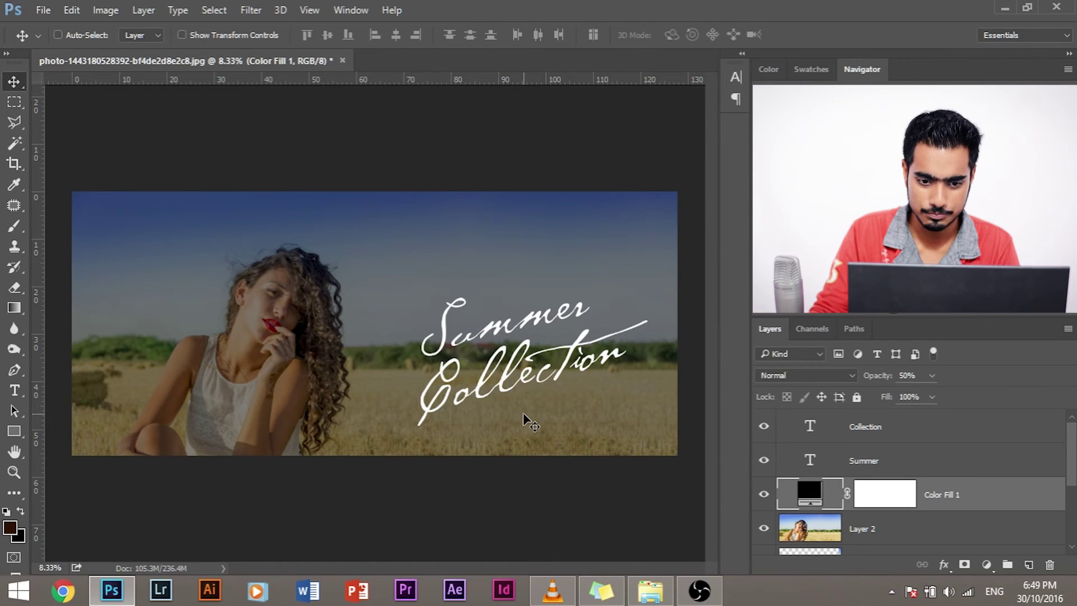
# Step: Group the Collection and Summer layers and scale the group to about 85%, shifted slightly right
pyautogui.click(899, 427)
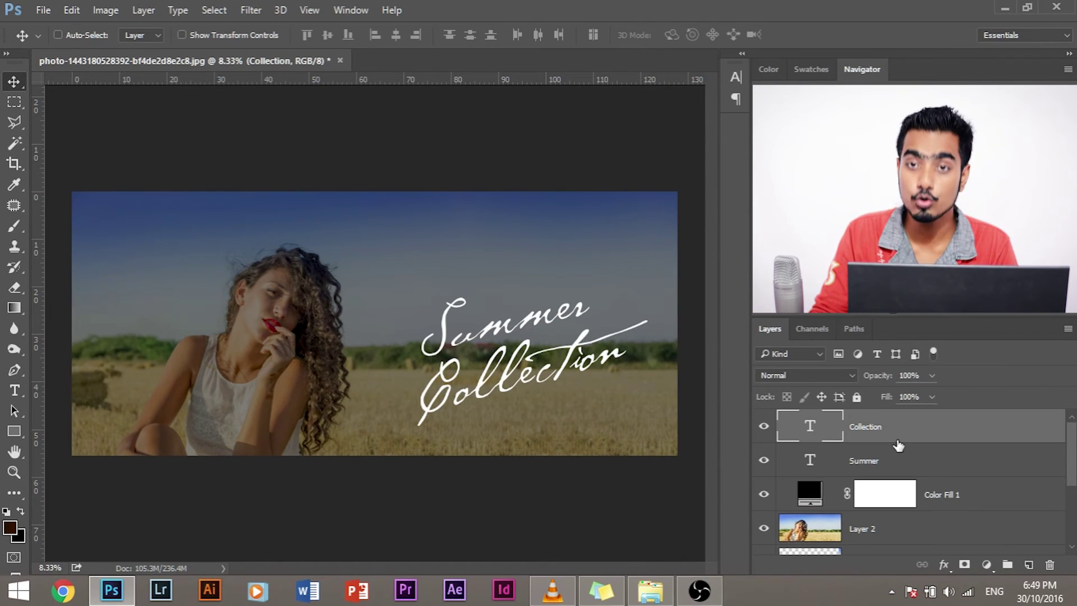
pyautogui.keyDown('ctrl'); pyautogui.click(896, 458); pyautogui.keyUp('ctrl')
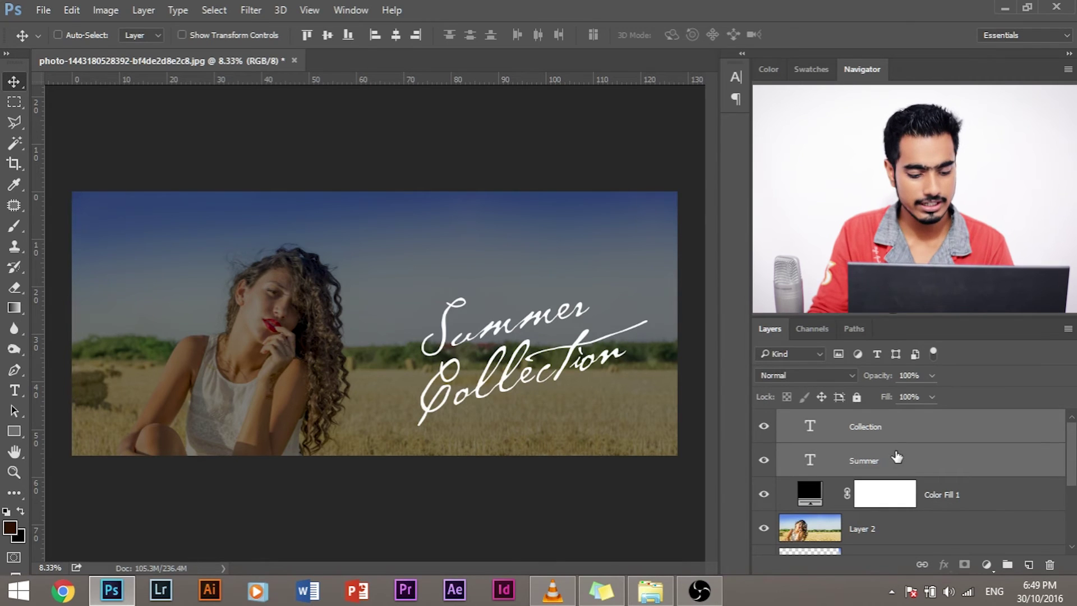
pyautogui.hotkey('ctrl', 'g')
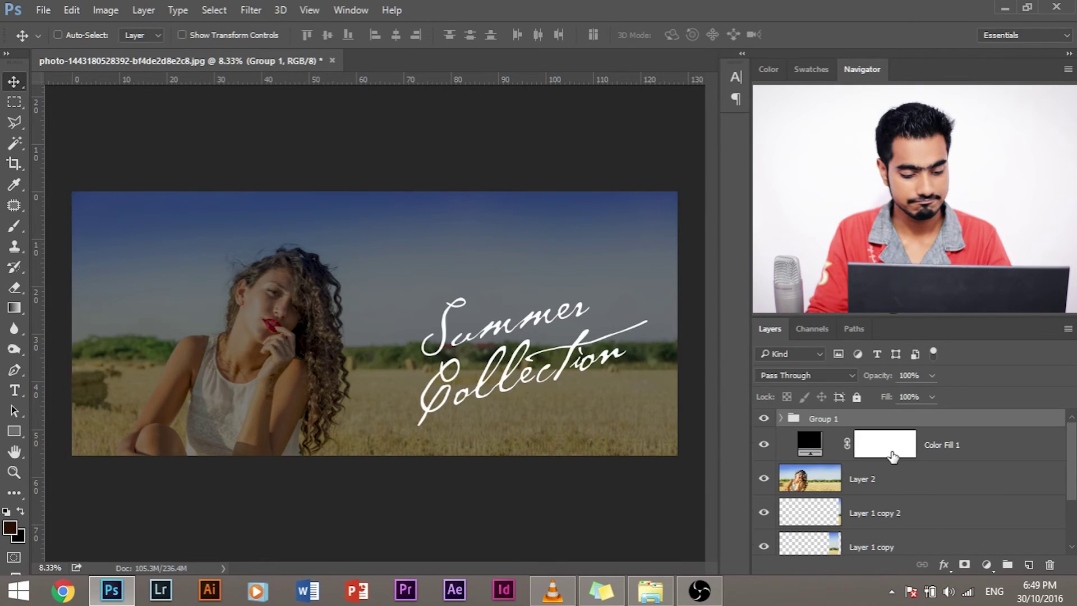
pyautogui.hotkey('ctrl', 't')
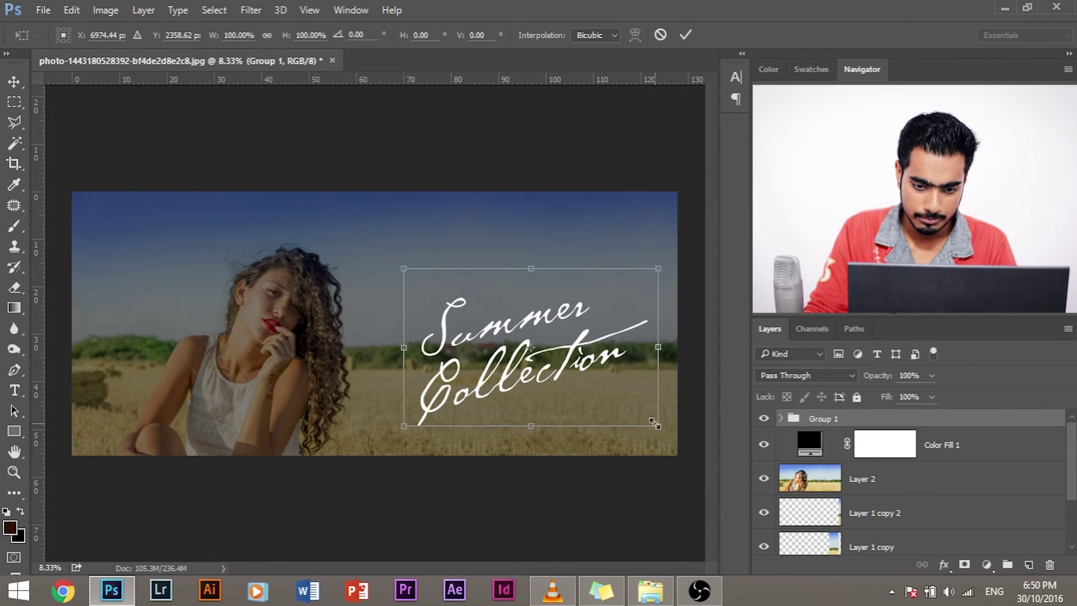
pyautogui.moveTo(665, 429); pyautogui.dragTo(622, 403)
pyautogui.moveTo(554, 332); pyautogui.dragTo(565, 330)
pyautogui.press('Return')
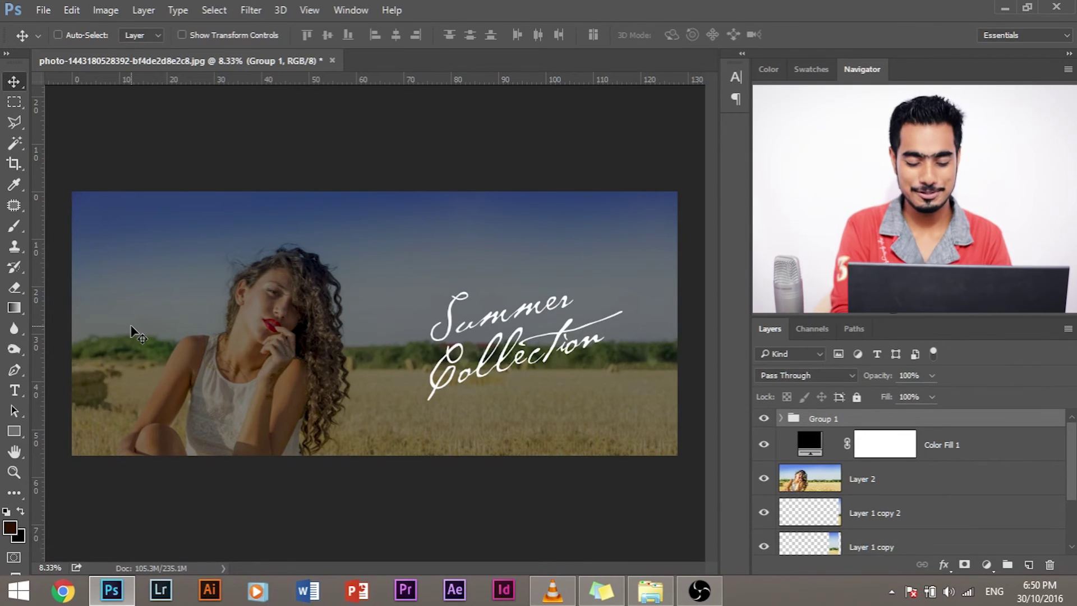
pyautogui.hotkey('ctrl', '+')
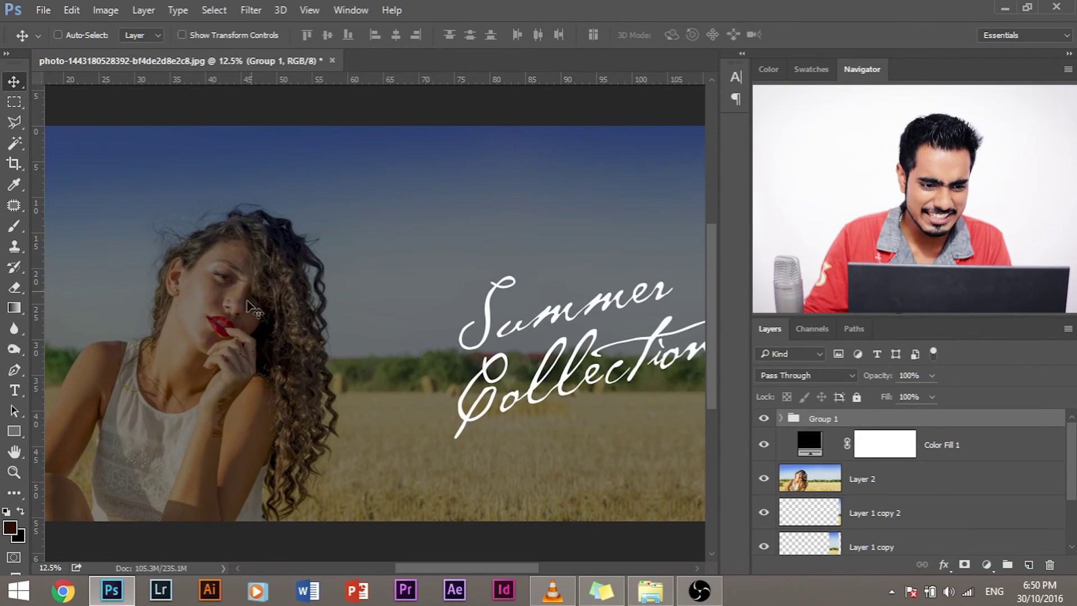
# Step: Select Color Fill 1, toggle its visibility to compare, and target its layer mask
pyautogui.click(808, 447)
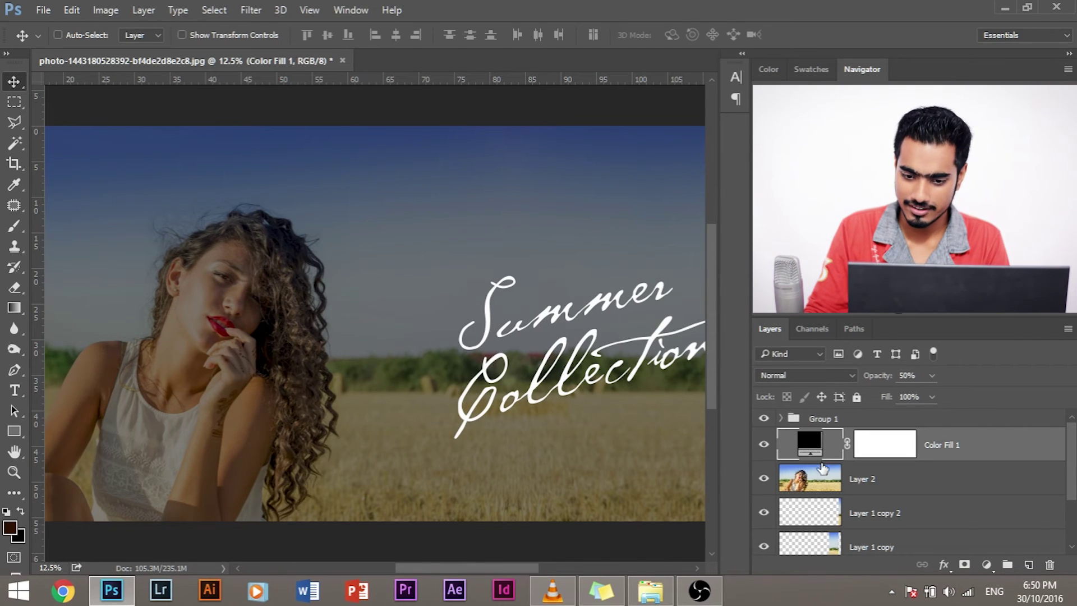
pyautogui.click(764, 447)
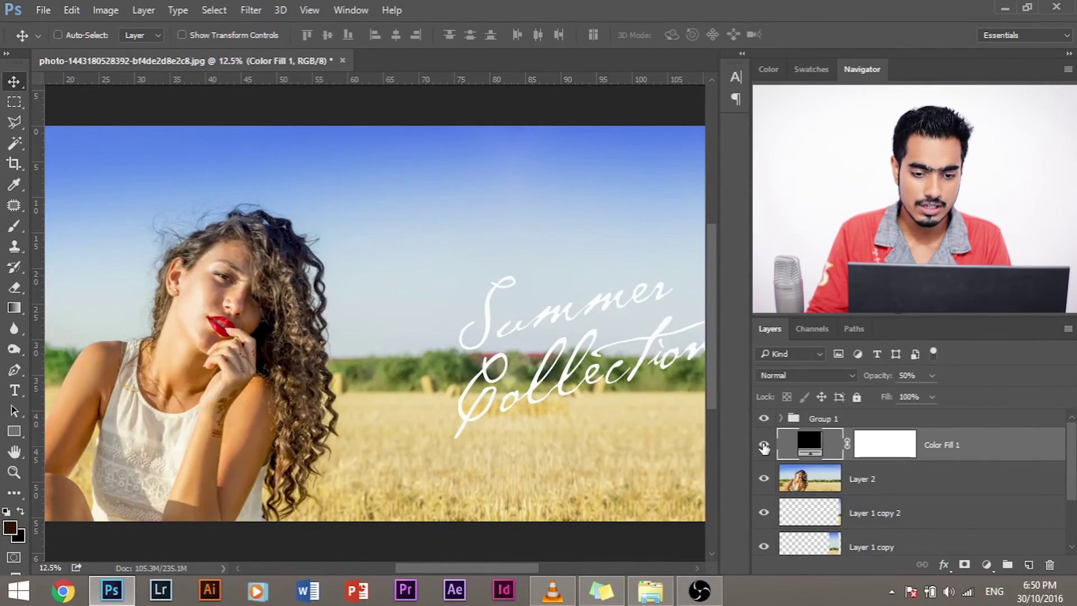
pyautogui.click(764, 448)
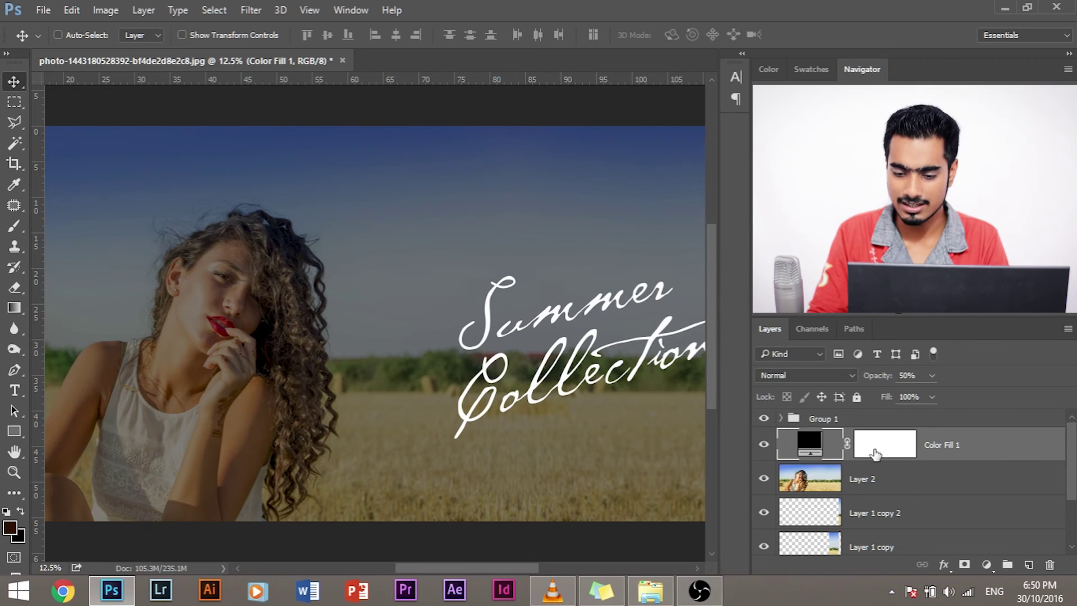
pyautogui.click(892, 455)
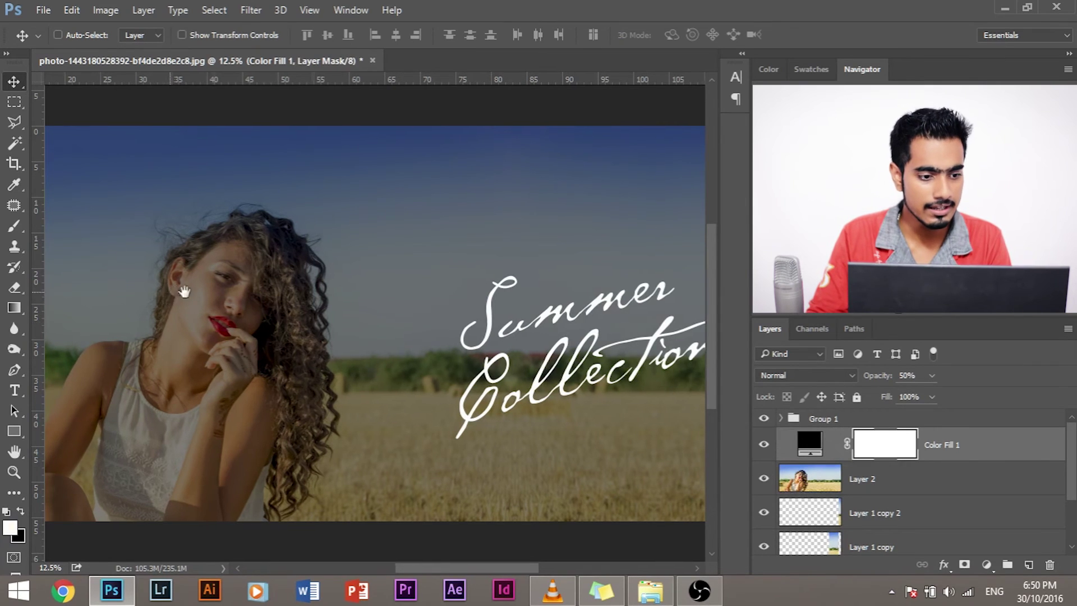
pyautogui.hscroll(-3, 180, 281)
# Step: Set a soft brush to 20% flow and 904 px size, zoomed to 25% on the woman
pyautogui.click(15, 226)
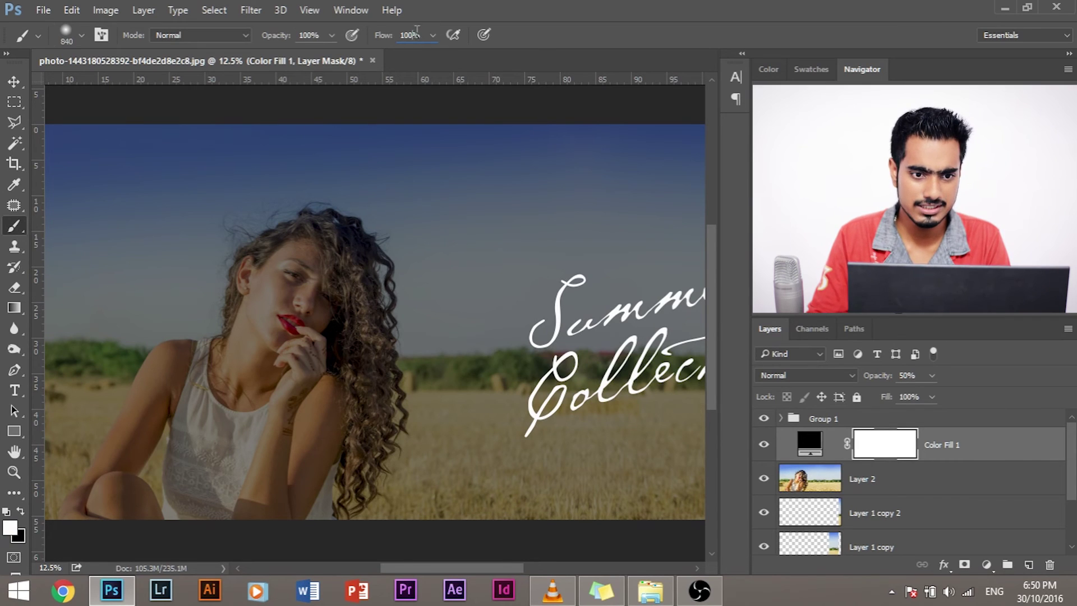
pyautogui.moveTo(419, 31); pyautogui.dragTo(400, 31)
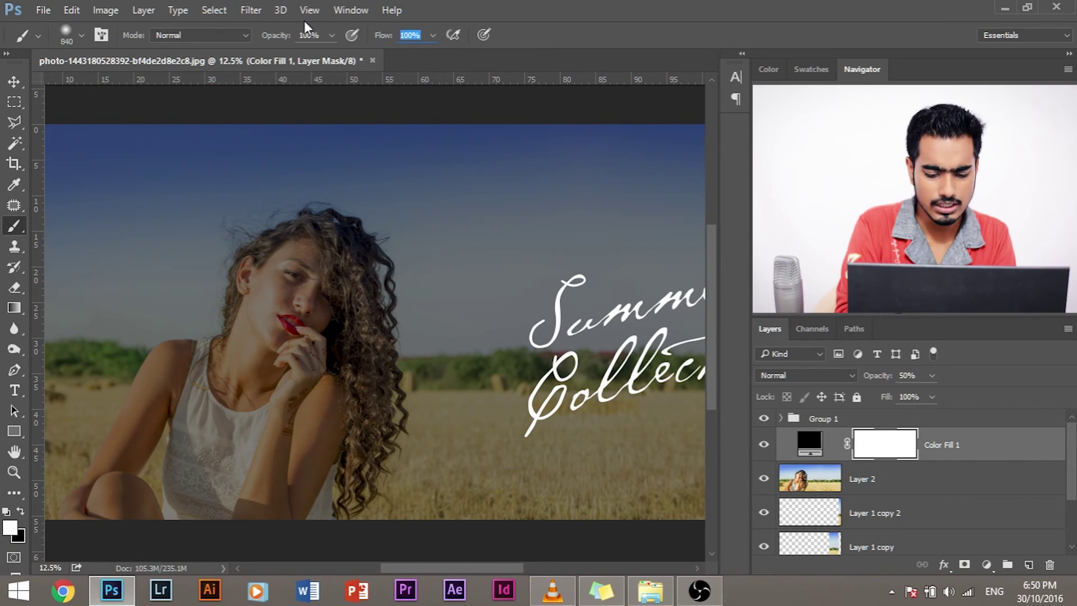
pyautogui.write('20')
pyautogui.press('Return')
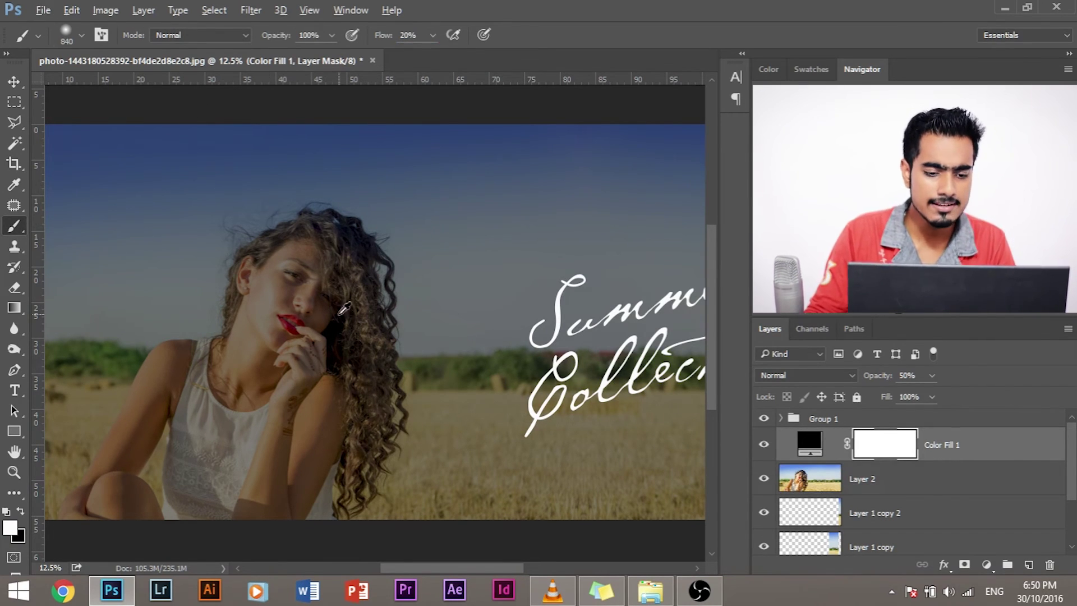
pyautogui.moveTo(344, 308)
pyautogui.mouseDown()
pyautogui.moveTo(336, 229)
pyautogui.moveTo(344, 241)
pyautogui.mouseUp()
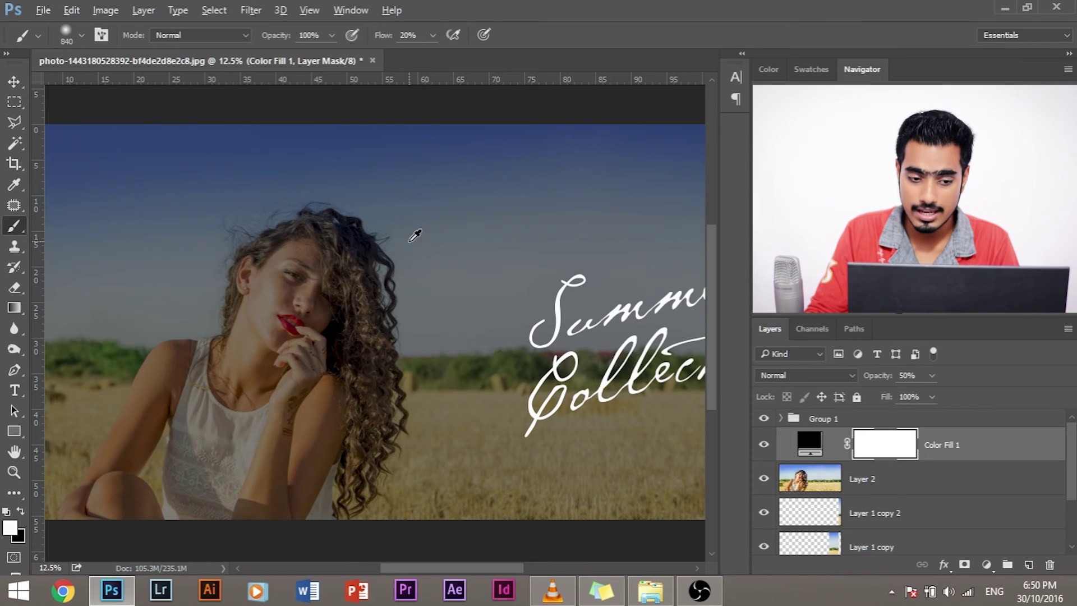
pyautogui.moveTo(417, 324); pyautogui.dragTo(418, 327)
pyautogui.moveTo(400, 141)
pyautogui.mouseDown()
pyautogui.moveTo(398, 1)
pyautogui.moveTo(433, 50)
pyautogui.moveTo(438, 140)
pyautogui.moveTo(443, 7)
pyautogui.moveTo(422, 161)
pyautogui.mouseUp()
pyautogui.moveTo(418, 314)
pyautogui.mouseDown()
pyautogui.moveTo(421, 291)
pyautogui.moveTo(405, 268)
pyautogui.mouseUp()
pyautogui.hotkey('ctrl', '+')
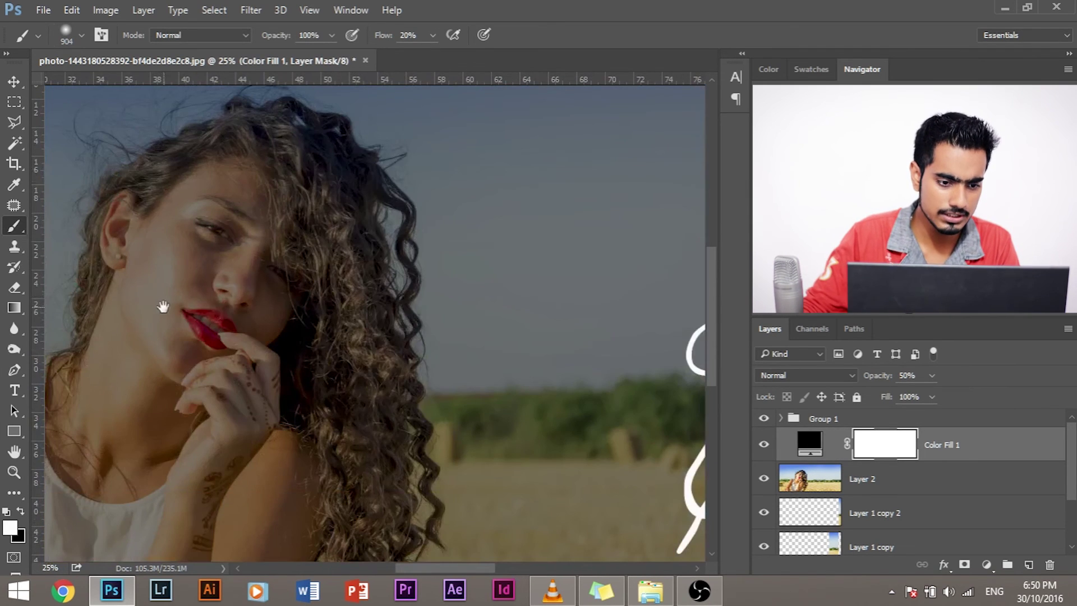
# Step: Set the brush to 800 px, then 536 px, with black as the painting colour
pyautogui.moveTo(204, 228); pyautogui.dragTo(281, 206)
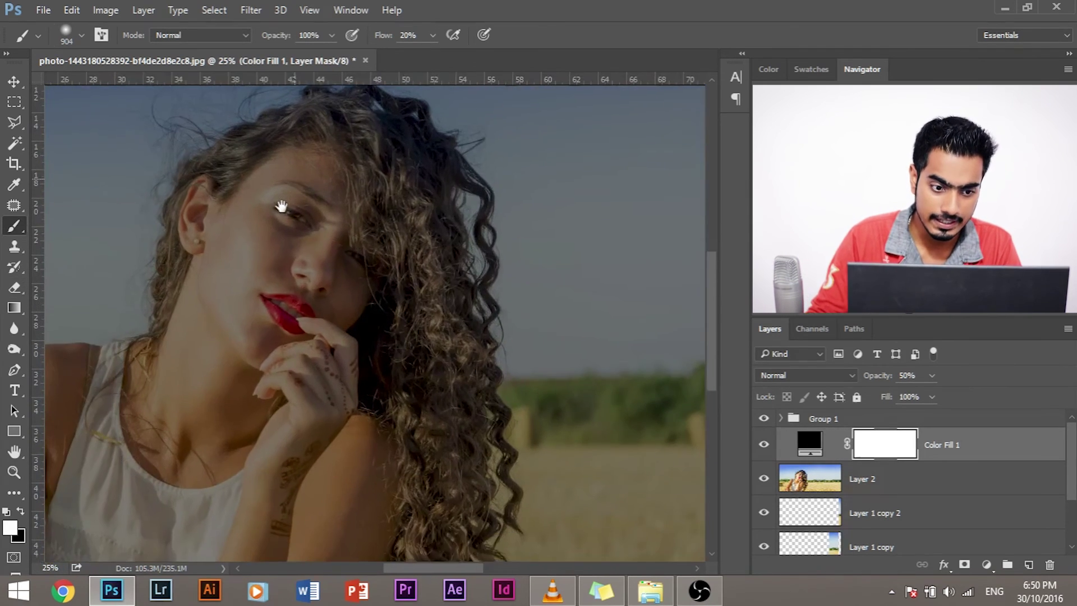
pyautogui.rightClick(297, 249)
pyautogui.write('800')
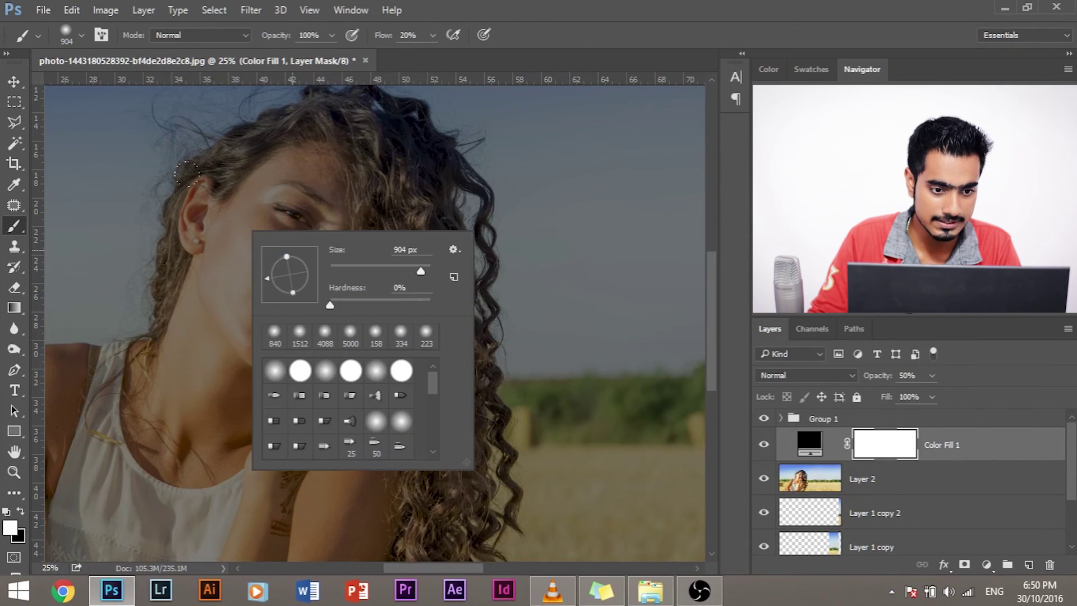
pyautogui.press('Return')
pyautogui.moveTo(291, 206); pyautogui.dragTo(247, 195)
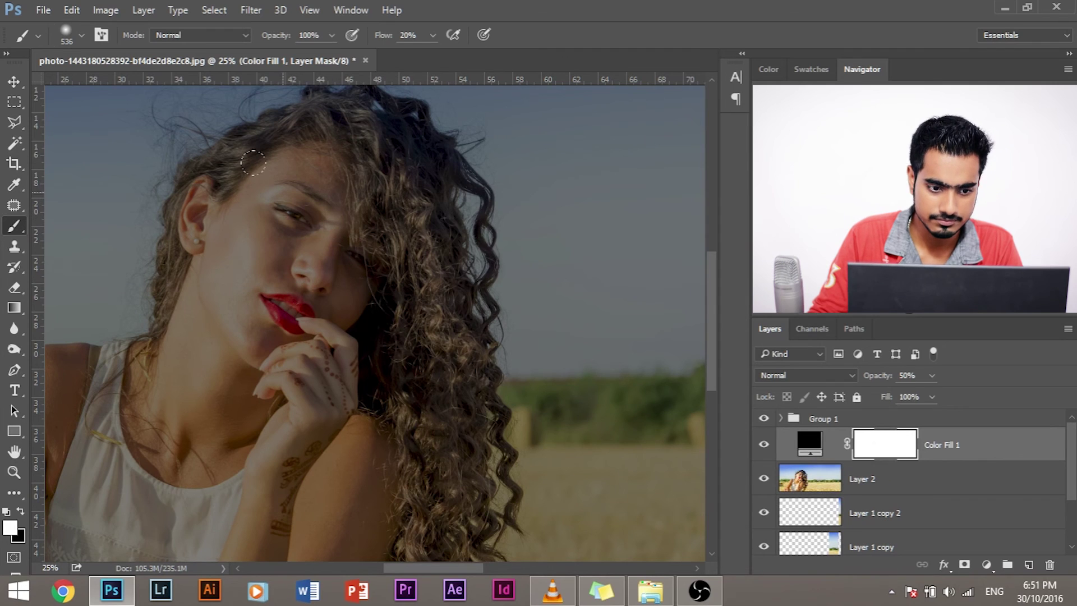
pyautogui.click(7, 513)
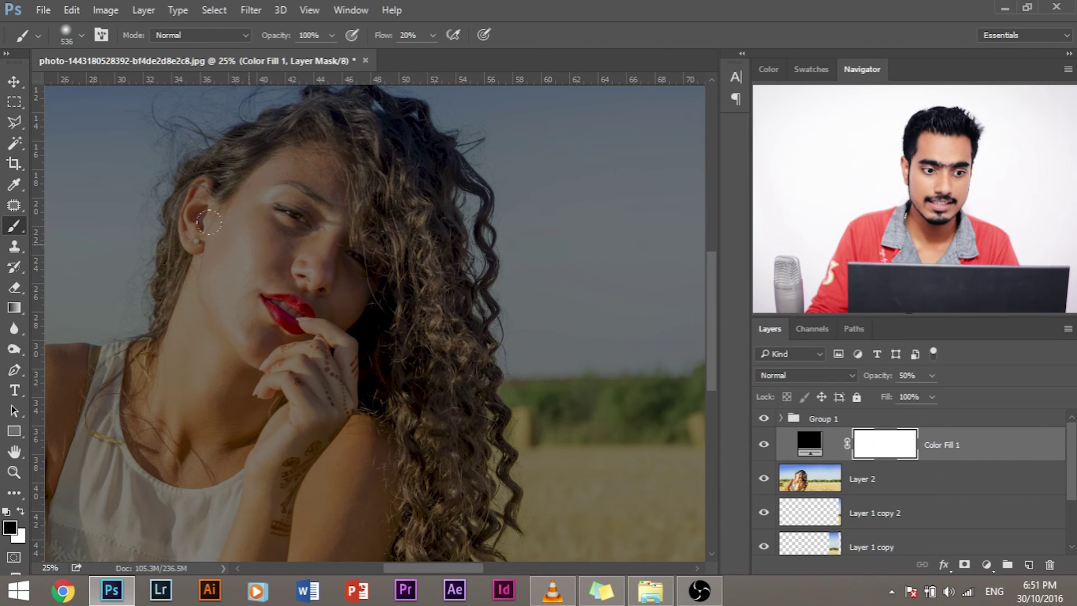
# Step: Paint the mask over the face, chest, dress, hand, ear and neck to brighten them
pyautogui.moveTo(264, 303)
pyautogui.mouseDown()
pyautogui.moveTo(203, 219)
pyautogui.moveTo(241, 225)
pyautogui.moveTo(261, 168)
pyautogui.moveTo(283, 174)
pyautogui.moveTo(210, 276)
pyautogui.moveTo(247, 331)
pyautogui.moveTo(202, 297)
pyautogui.moveTo(191, 370)
pyautogui.moveTo(166, 422)
pyautogui.mouseUp()
pyautogui.moveTo(207, 353); pyautogui.dragTo(341, 199)
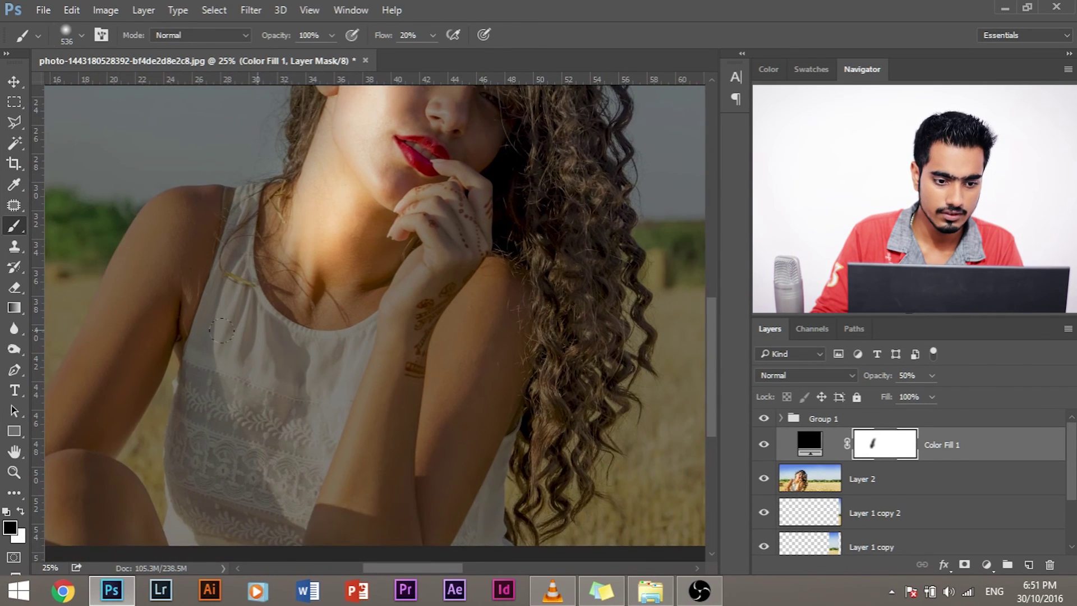
pyautogui.moveTo(222, 330)
pyautogui.mouseDown()
pyautogui.moveTo(292, 454)
pyautogui.moveTo(315, 393)
pyautogui.moveTo(315, 276)
pyautogui.moveTo(364, 404)
pyautogui.moveTo(393, 280)
pyautogui.moveTo(449, 393)
pyautogui.moveTo(339, 459)
pyautogui.moveTo(466, 292)
pyautogui.moveTo(449, 263)
pyautogui.moveTo(404, 235)
pyautogui.moveTo(393, 292)
pyautogui.mouseUp()
pyautogui.moveTo(365, 350)
pyautogui.mouseDown()
pyautogui.moveTo(330, 498)
pyautogui.moveTo(410, 258)
pyautogui.moveTo(395, 194)
pyautogui.moveTo(398, 237)
pyautogui.mouseUp()
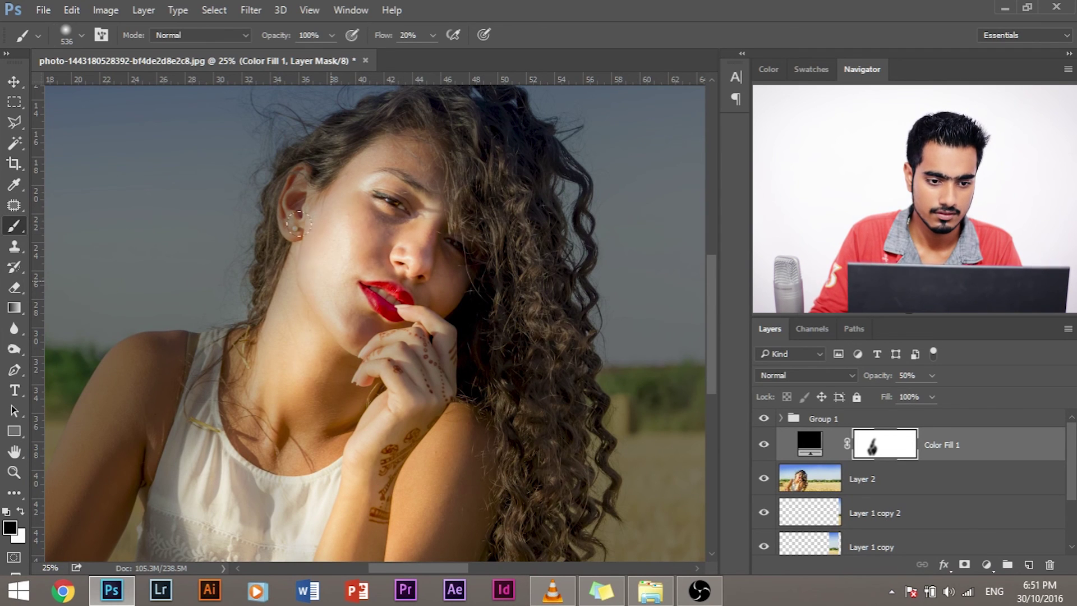
pyautogui.moveTo(298, 223)
pyautogui.mouseDown()
pyautogui.moveTo(289, 177)
pyautogui.moveTo(300, 196)
pyautogui.mouseUp()
pyautogui.moveTo(398, 283)
pyautogui.mouseDown()
pyautogui.moveTo(458, 185)
pyautogui.moveTo(476, 177)
pyautogui.mouseUp()
pyautogui.moveTo(350, 275)
pyautogui.mouseDown()
pyautogui.moveTo(322, 315)
pyautogui.moveTo(281, 246)
pyautogui.moveTo(373, 432)
pyautogui.mouseUp()
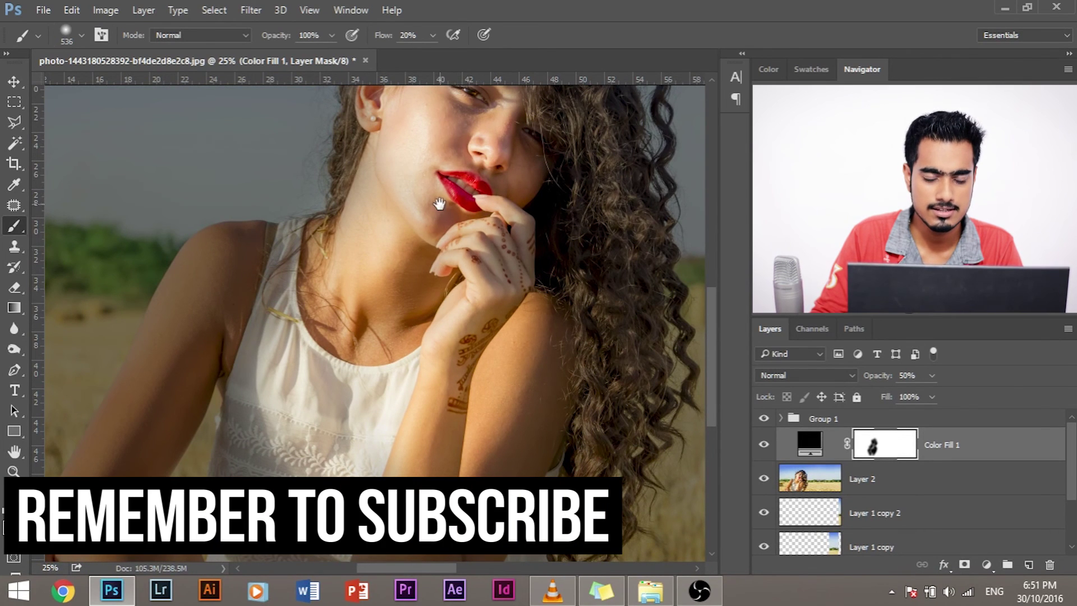
pyautogui.moveTo(439, 205); pyautogui.dragTo(388, 317)
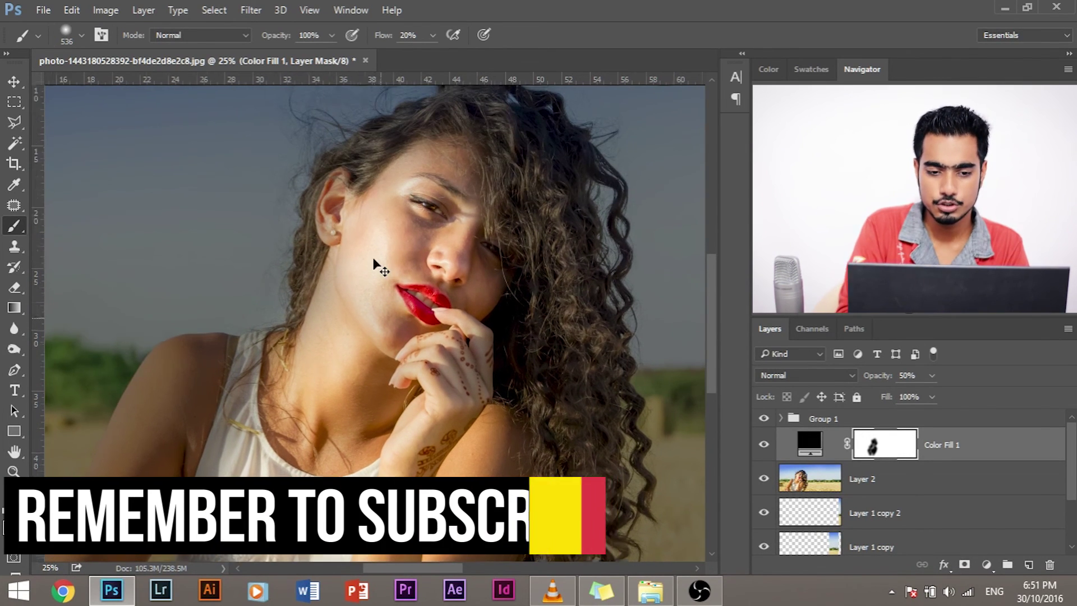
pyautogui.hotkey('ctrl', '-')
pyautogui.hotkey('ctrl', '-')
pyautogui.hotkey('ctrl', '-')
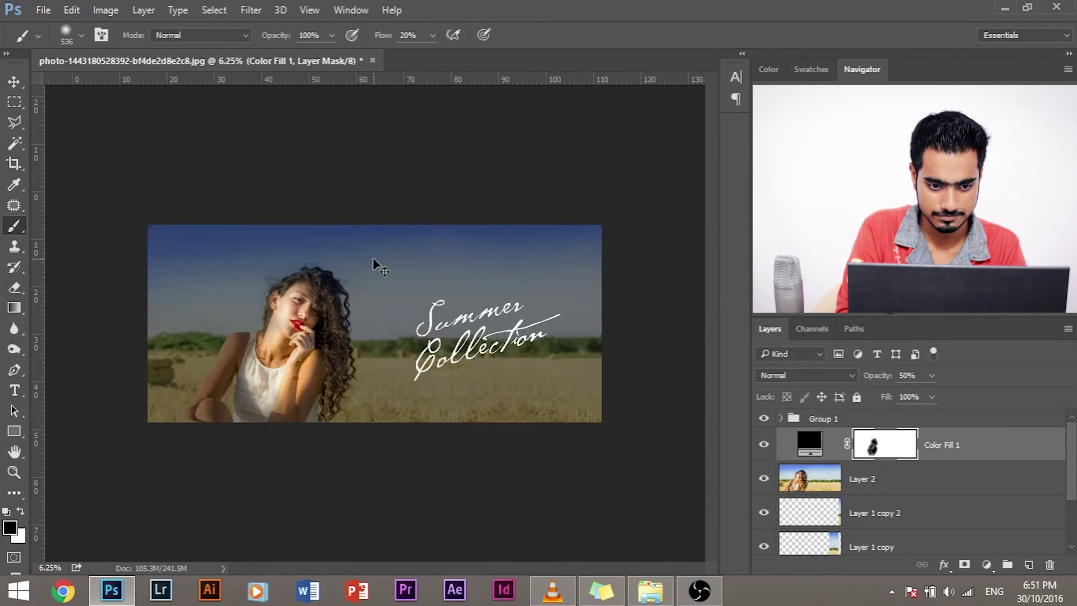